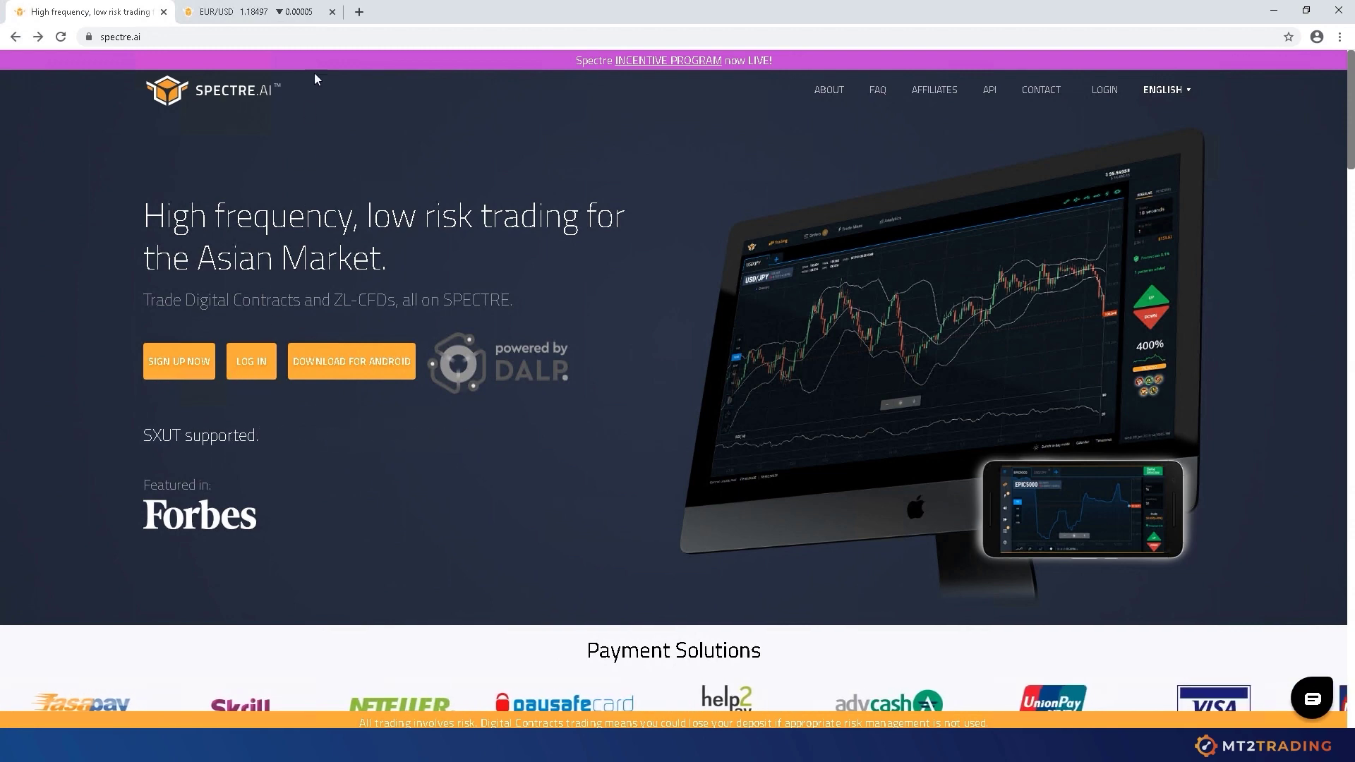
# Switch to the EUR/USD tab showing the Spectre.ai dashboard with 60-second expiry and investment 1.
pyautogui.click(303, 14)
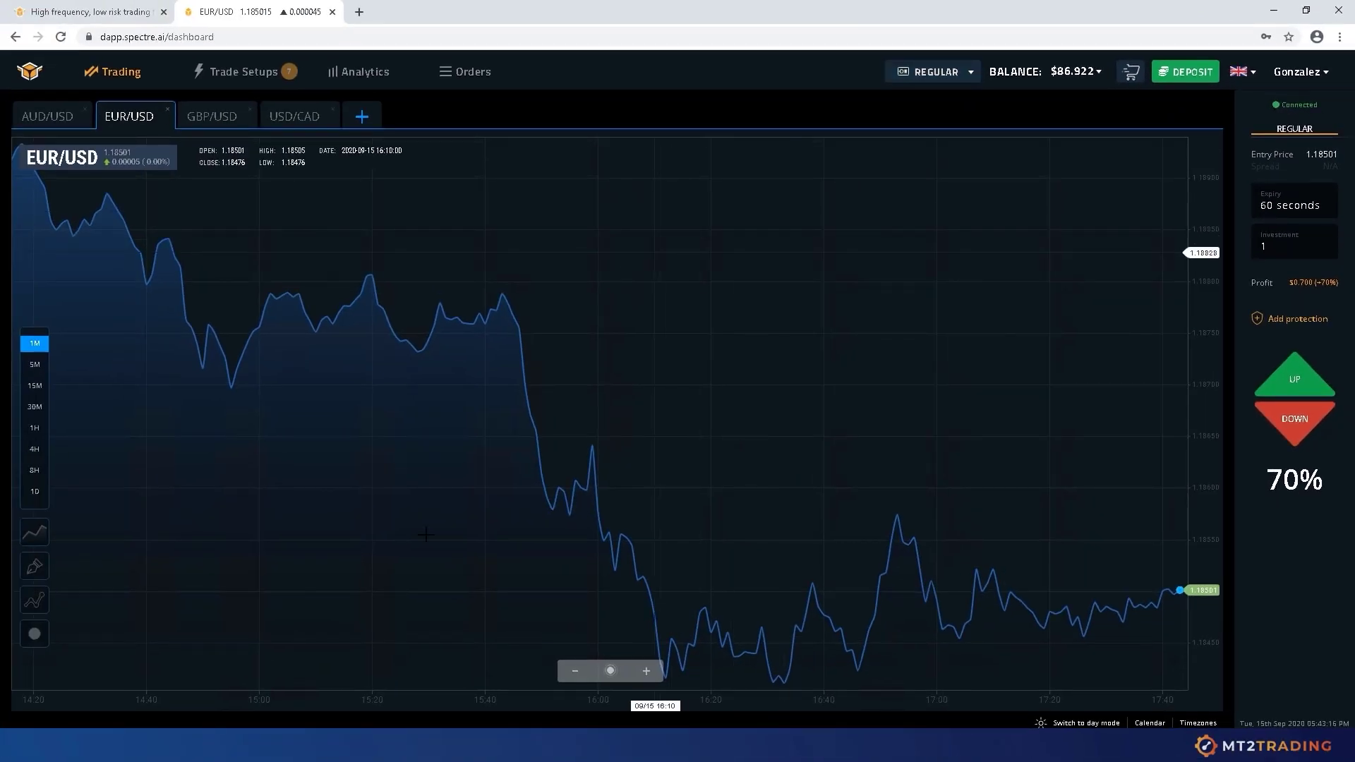
# Bring up MT2 with the linked Spectre account's 86.92 USD balance, then go to MetaTrader 4.
pyautogui.click(335, 746)
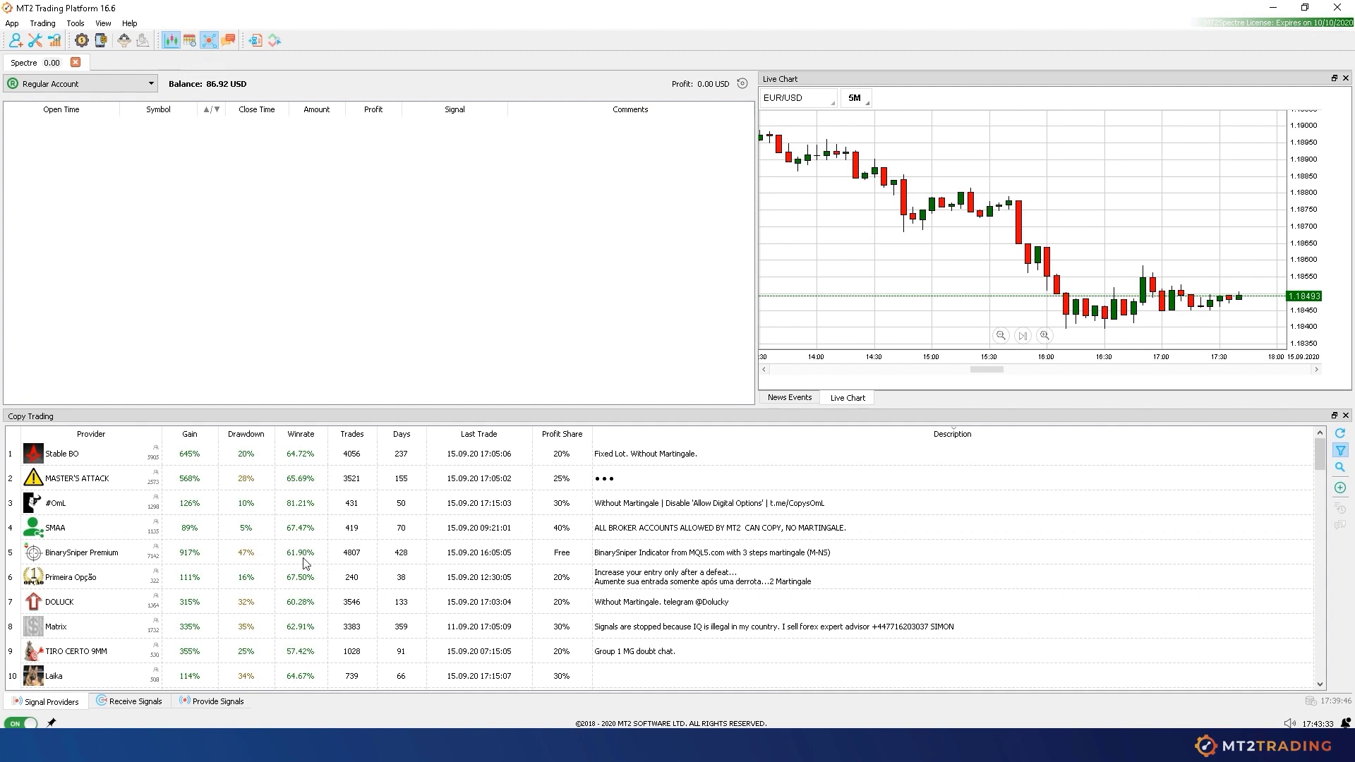
pyautogui.hotkey('alt', 'Tab')
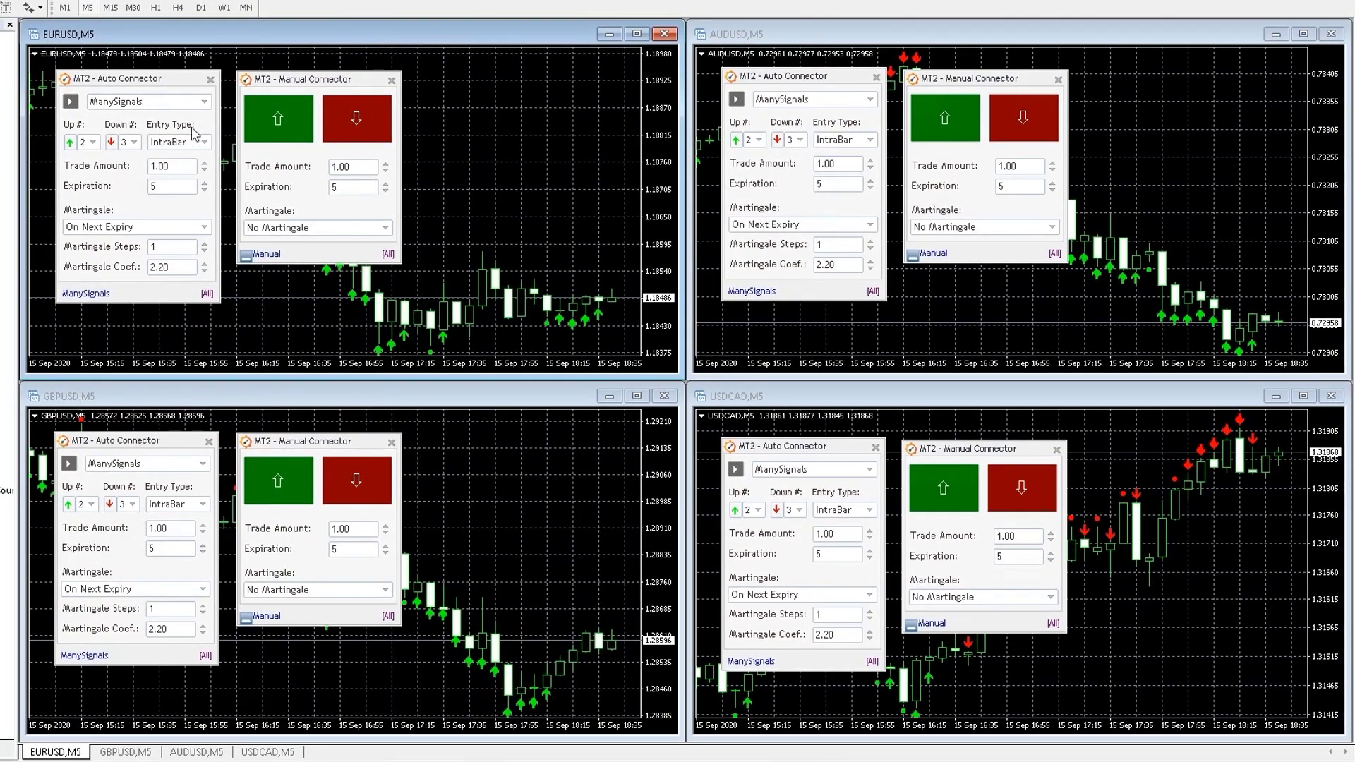
# Keep the EURUSD Auto Connector at IntraBar entry, trade amount 1 and expiration 5.
pyautogui.click(204, 142)
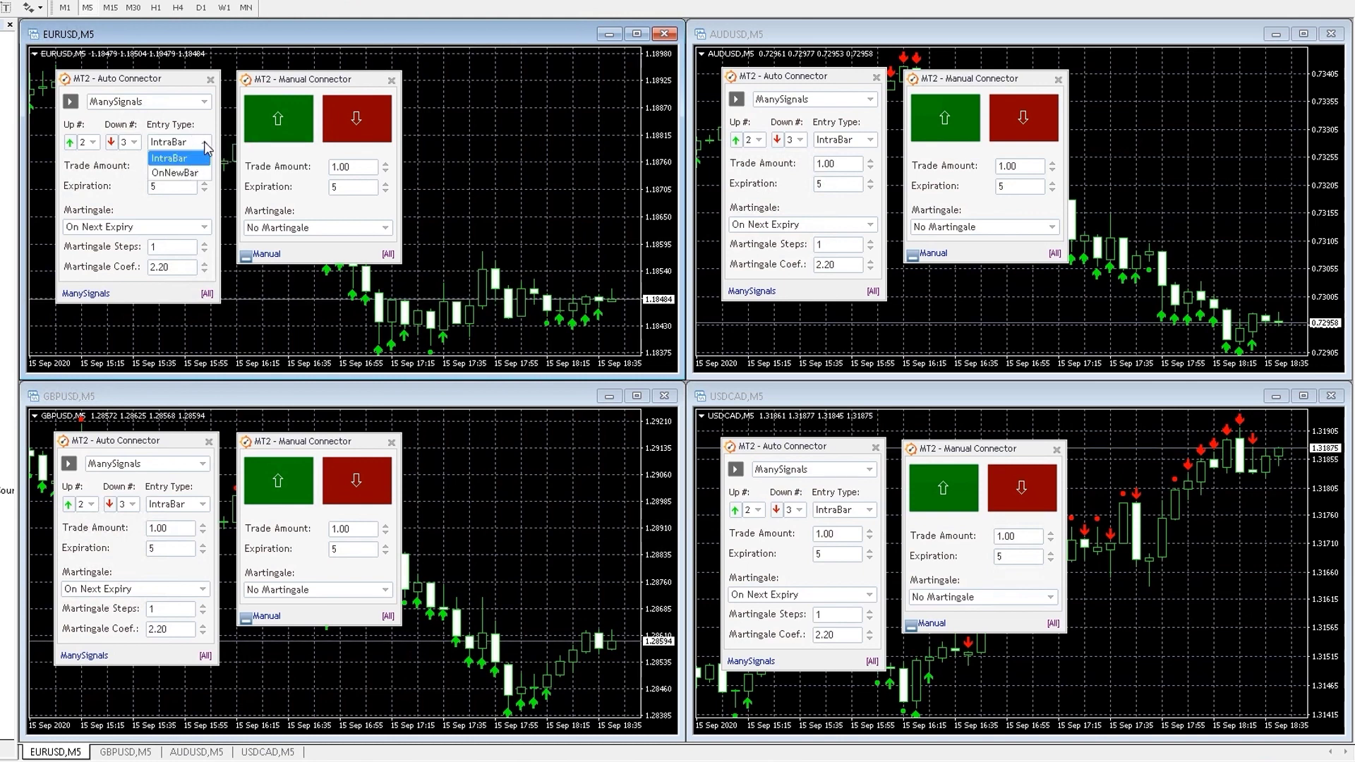
pyautogui.click(206, 145)
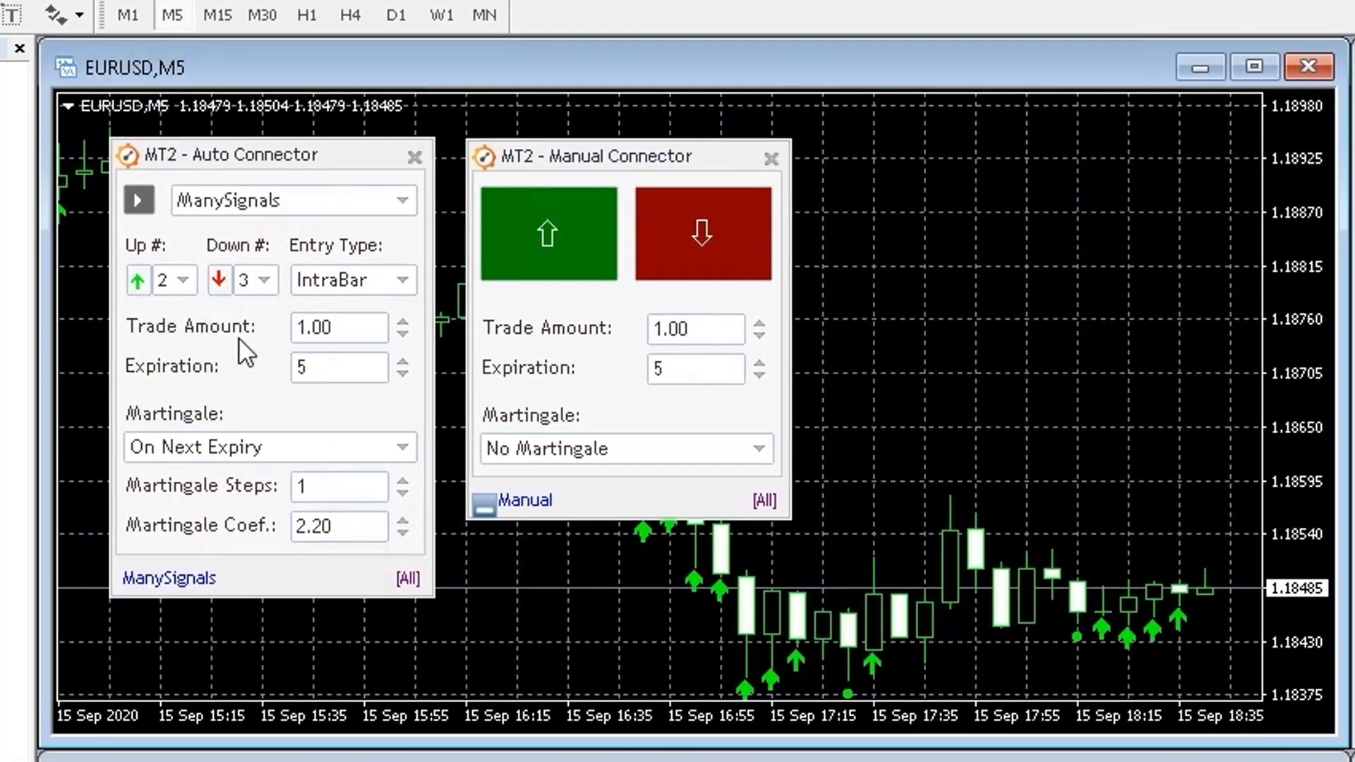
pyautogui.click(402, 322)
pyautogui.click(402, 335)
pyautogui.click(404, 374)
pyautogui.click(404, 374)
pyautogui.click(402, 361)
pyautogui.click(402, 361)
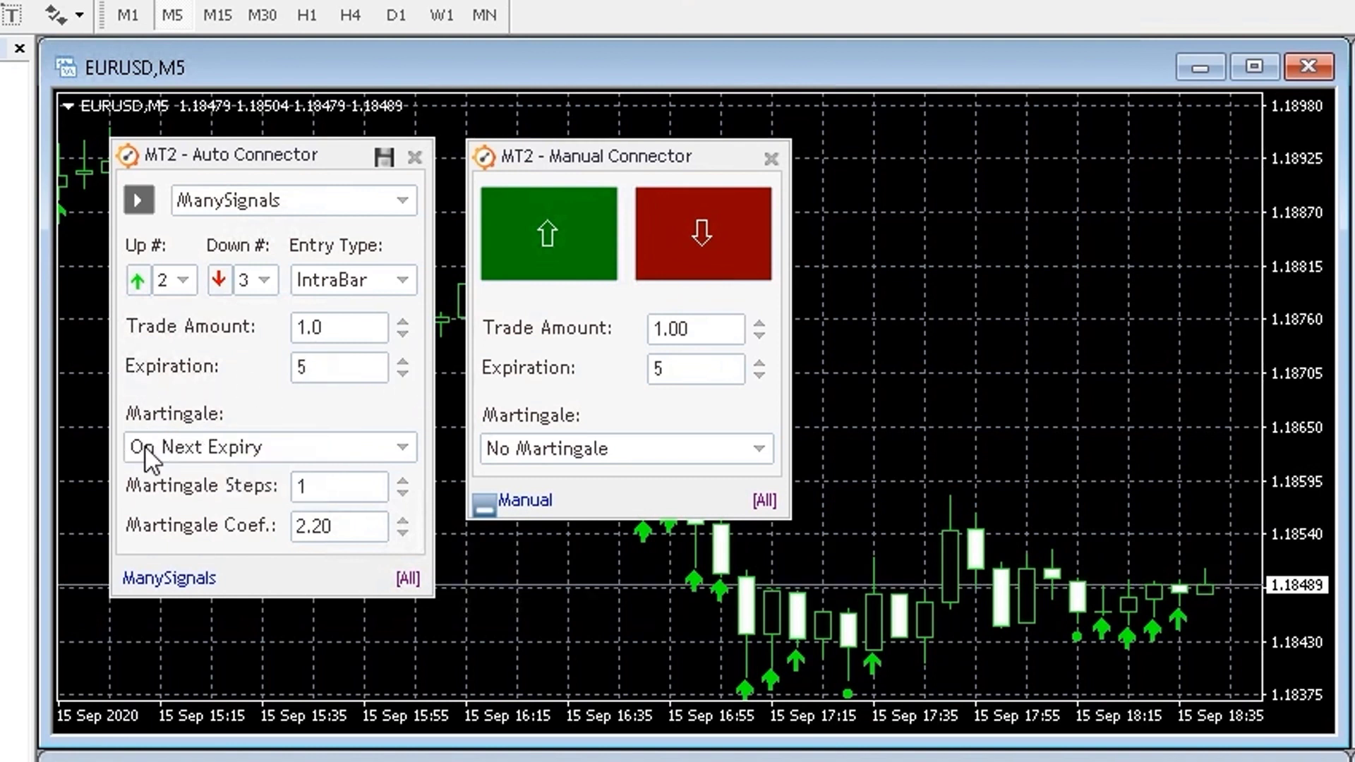
# Keep On Next Expiry martingale with 1 step and coefficient 2.20, then start EURUSD auto-trading.
pyautogui.click(223, 455)
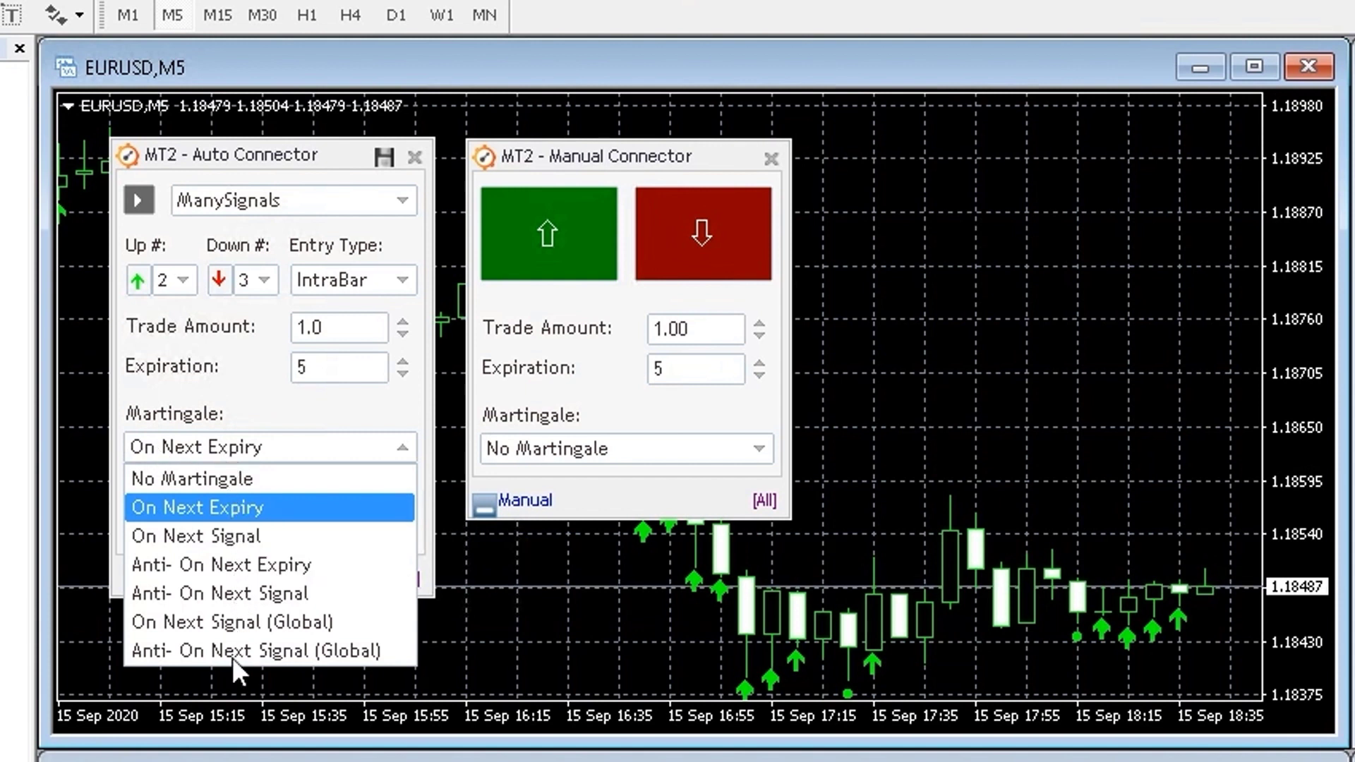
pyautogui.click(409, 443)
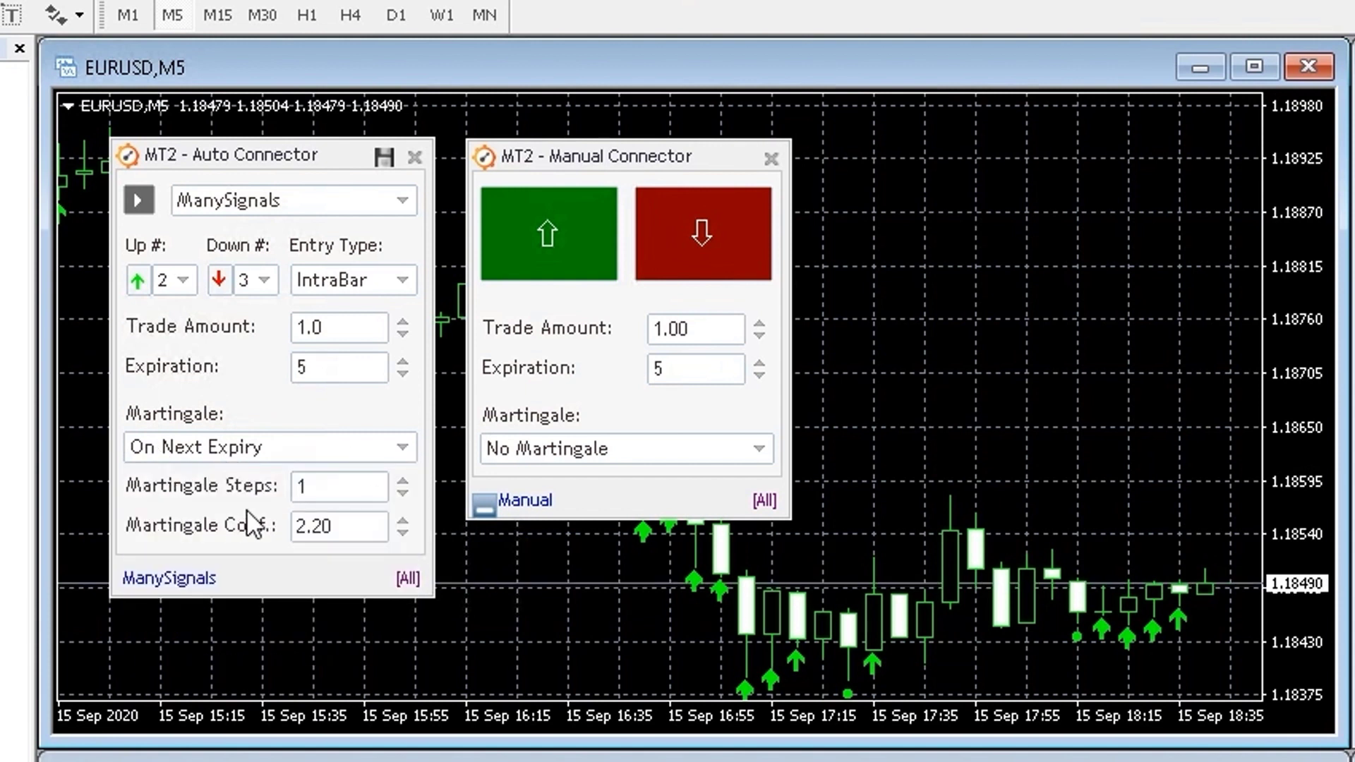
pyautogui.click(402, 480)
pyautogui.click(402, 494)
pyautogui.click(403, 523)
pyautogui.click(402, 522)
pyautogui.click(400, 534)
pyautogui.click(400, 534)
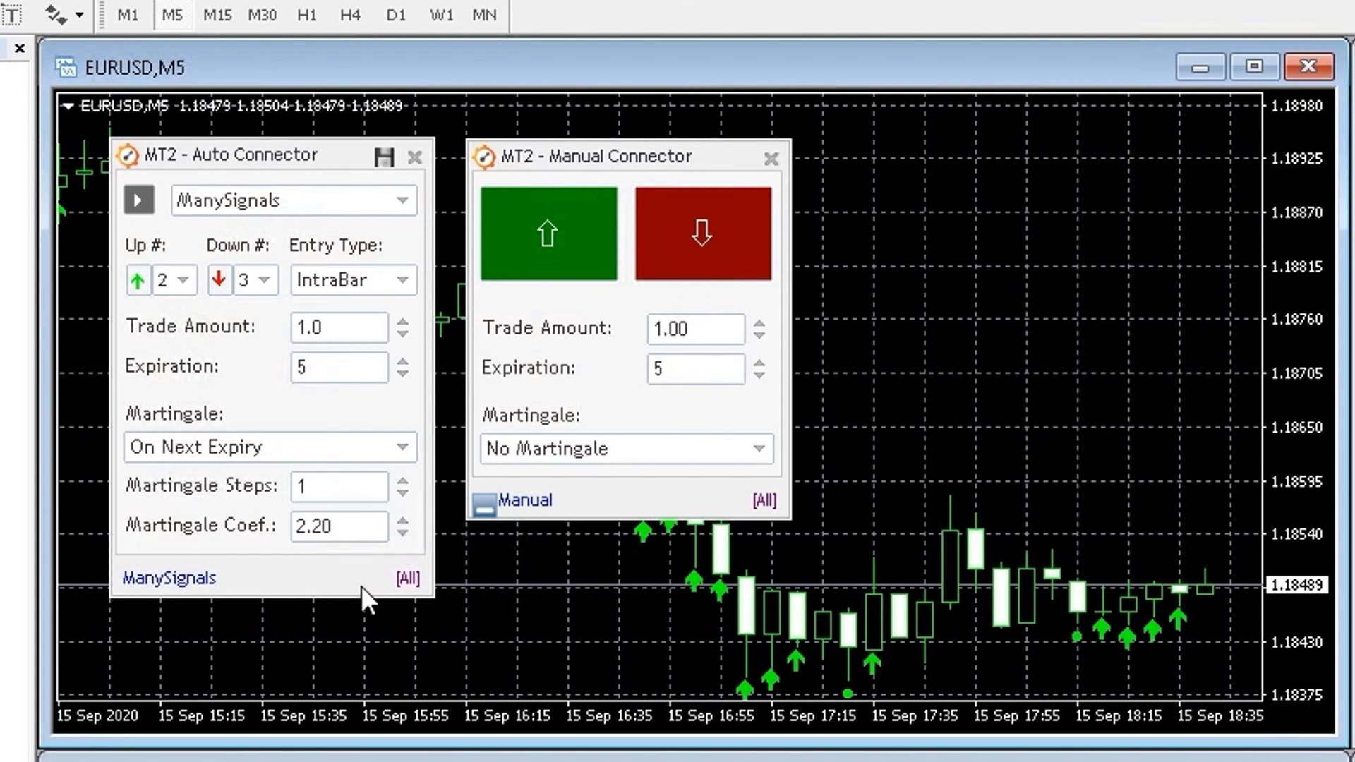
pyautogui.click(136, 203)
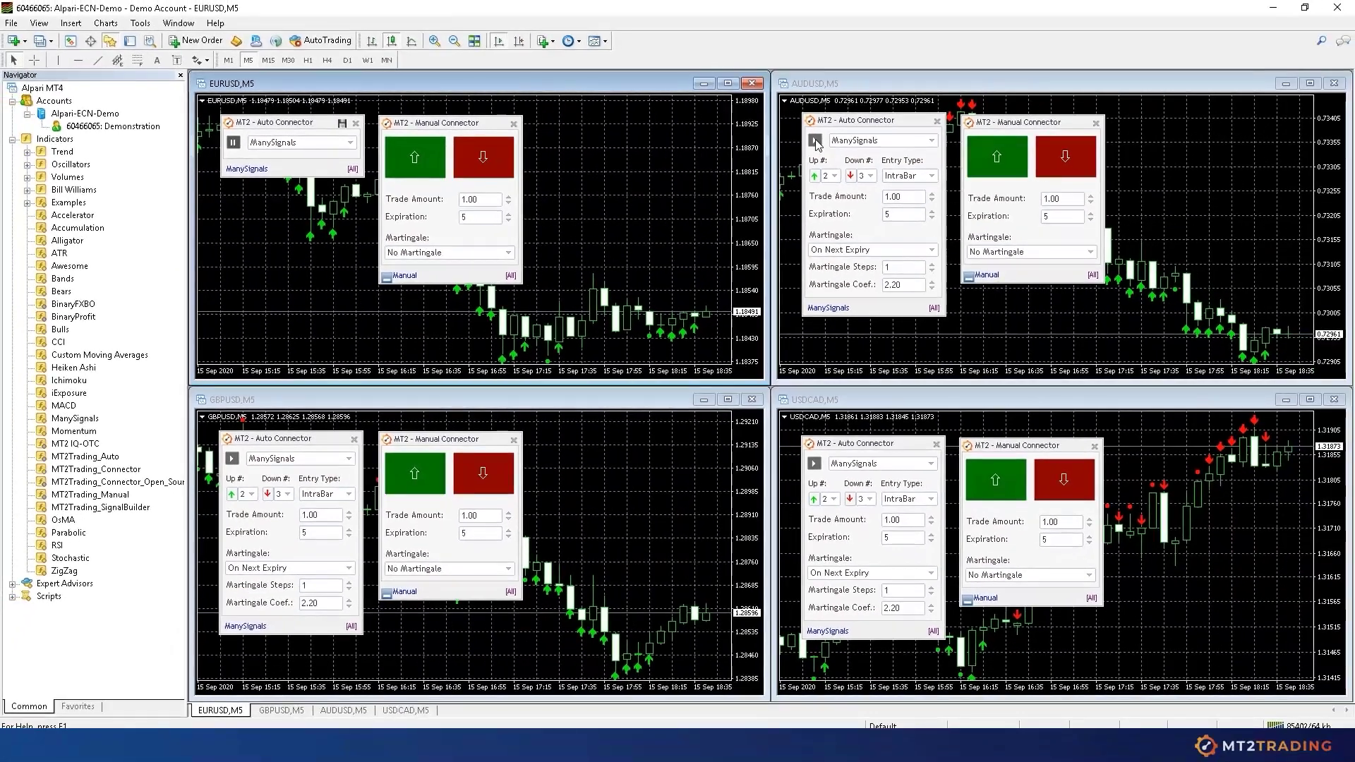
# Start auto-trading on the AUDUSD, GBPUSD and USDCAD charts.
pyautogui.click(815, 140)
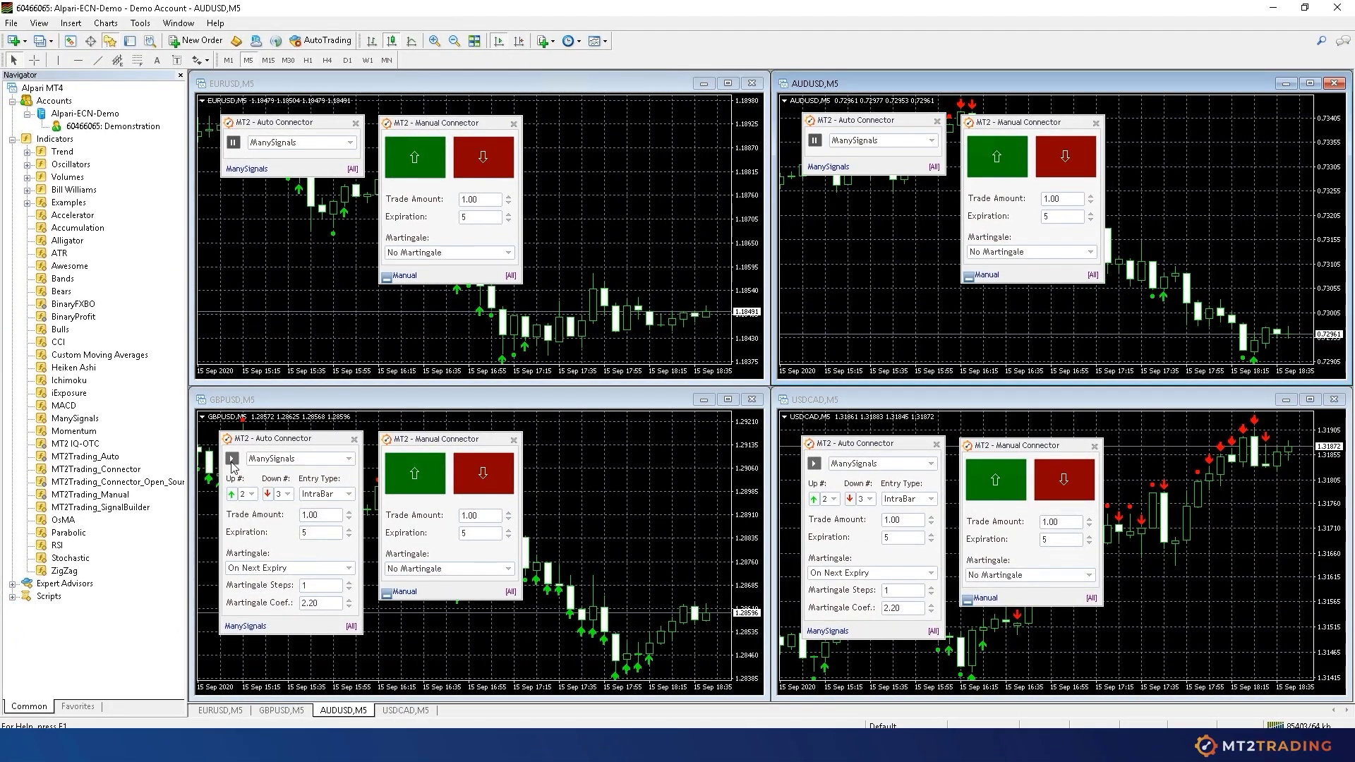
pyautogui.click(231, 459)
pyautogui.click(815, 463)
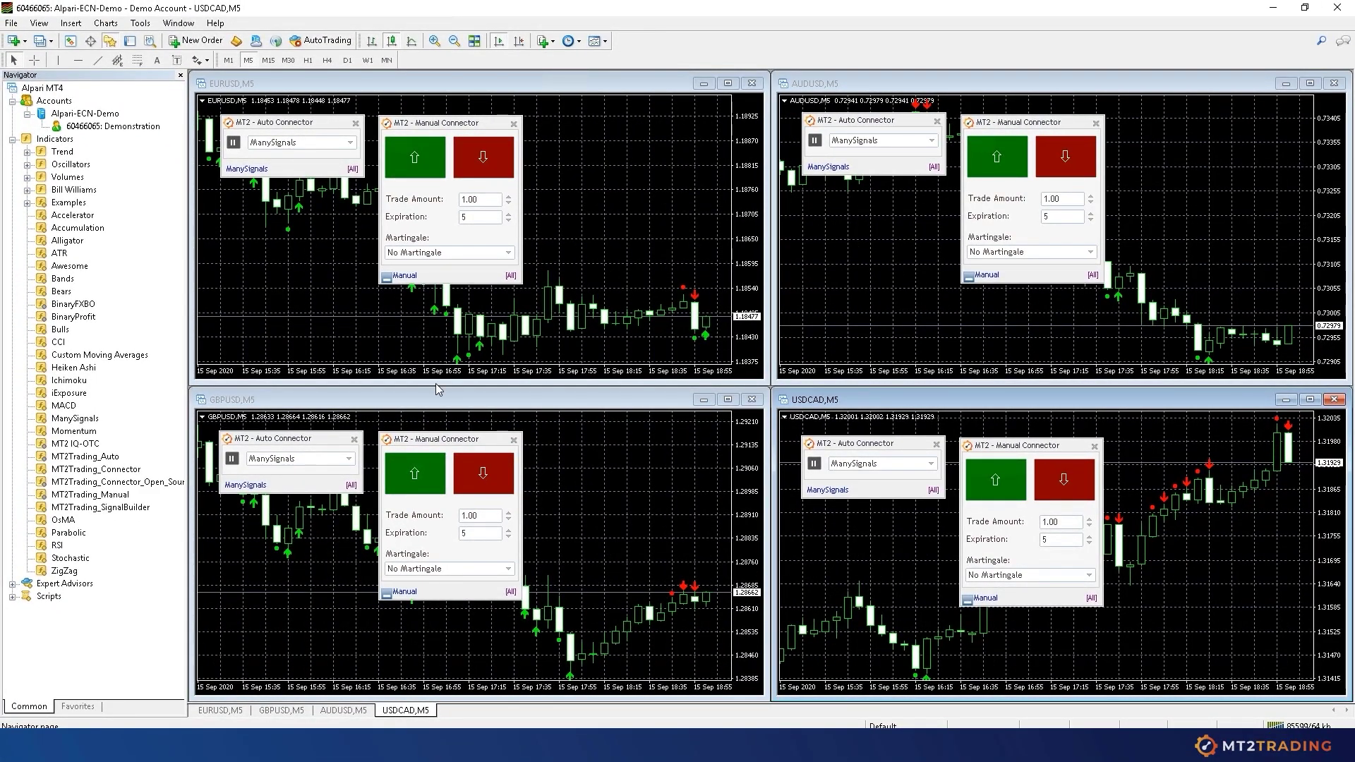
# Stop auto-trading on EURUSD, AUDUSD, GBPUSD and USDCAD, then return to MT2.
pyautogui.click(233, 144)
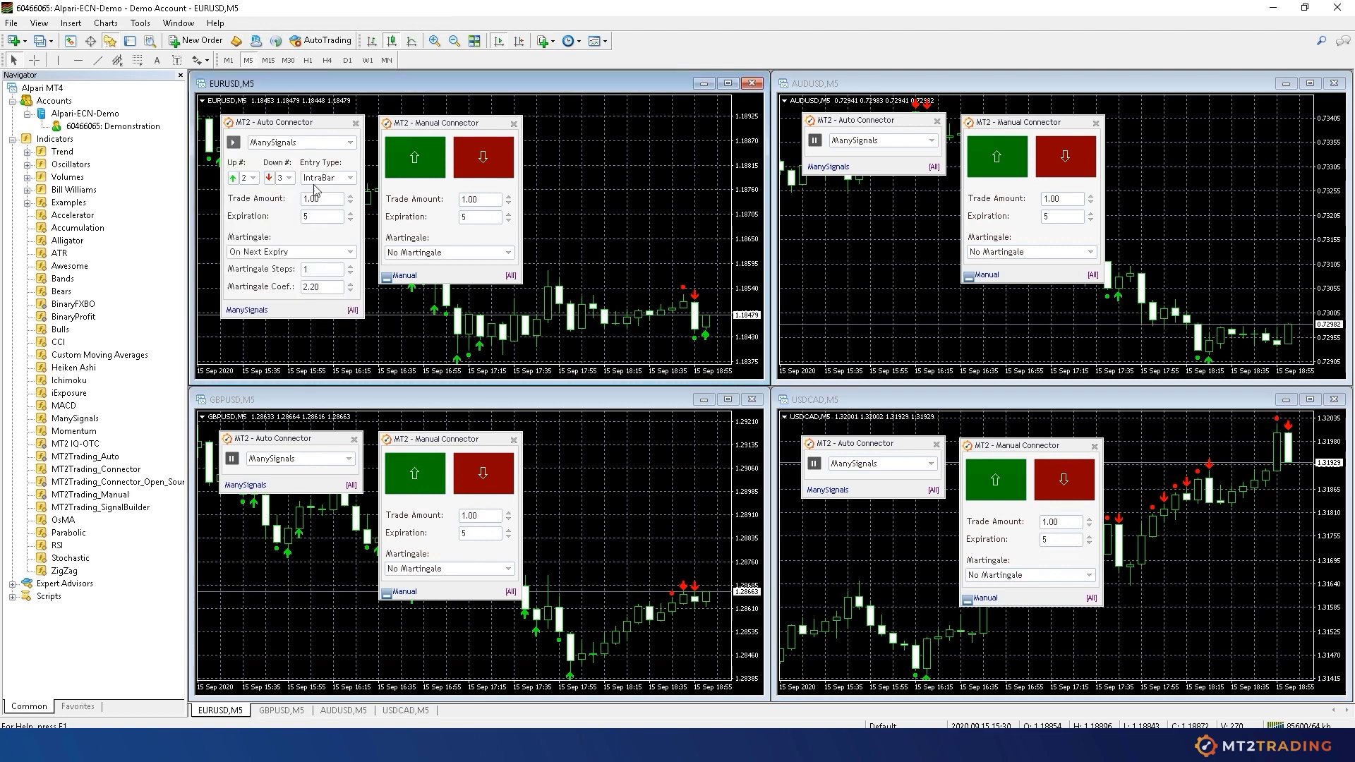
pyautogui.click(814, 140)
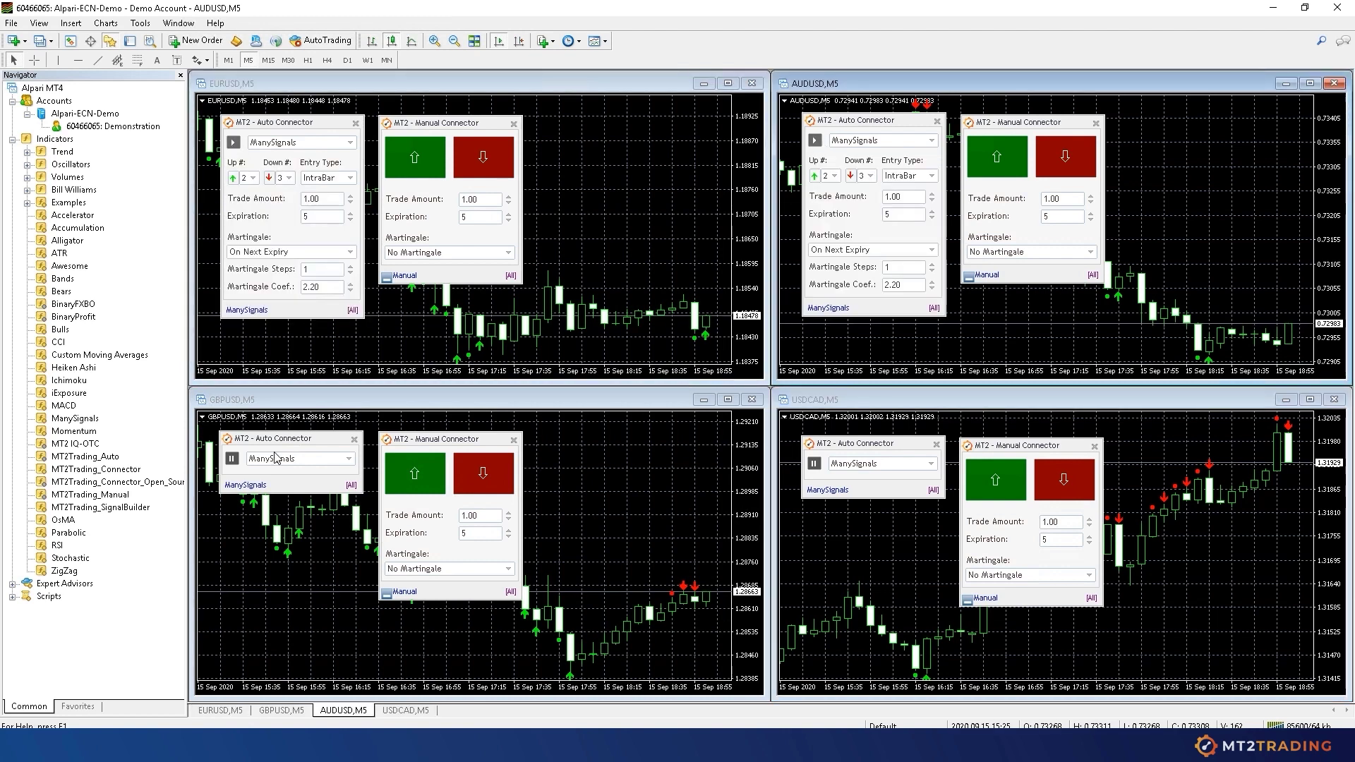
pyautogui.click(232, 458)
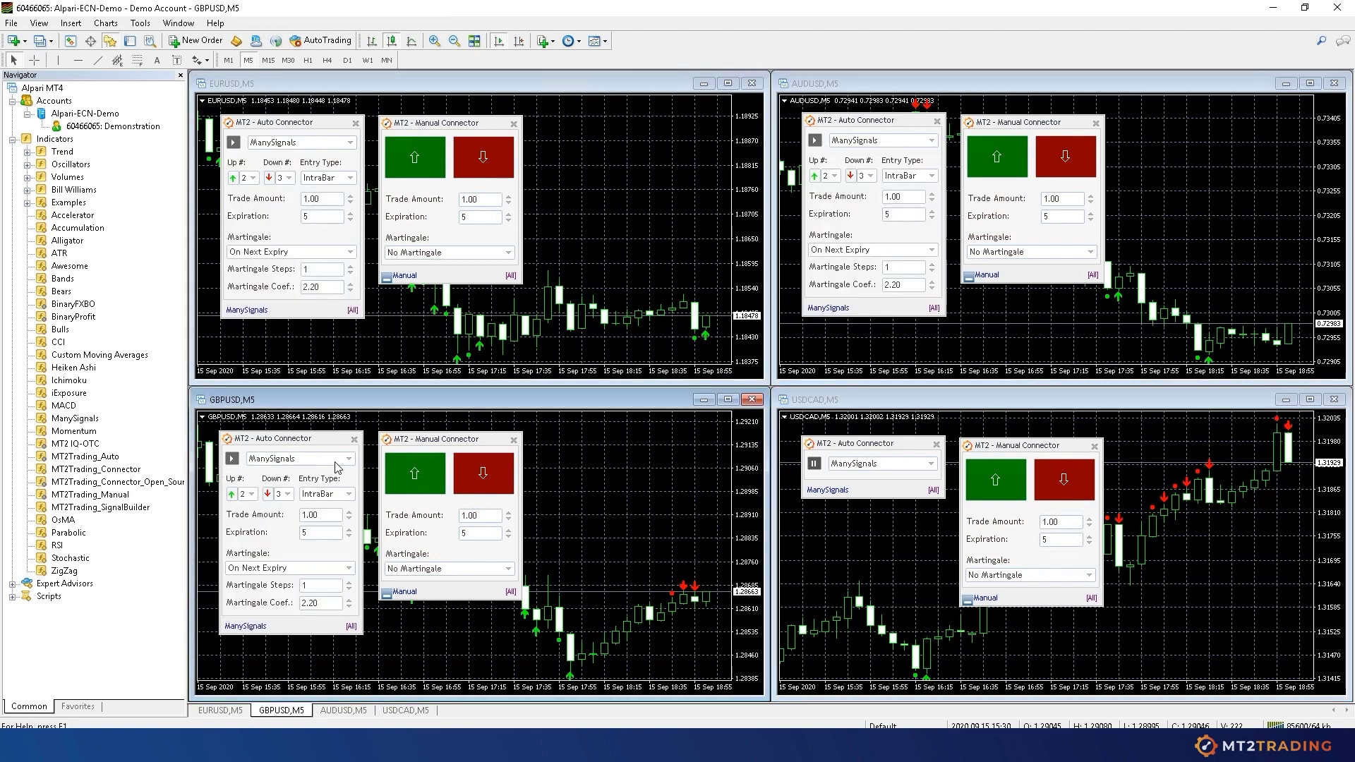
pyautogui.click(816, 465)
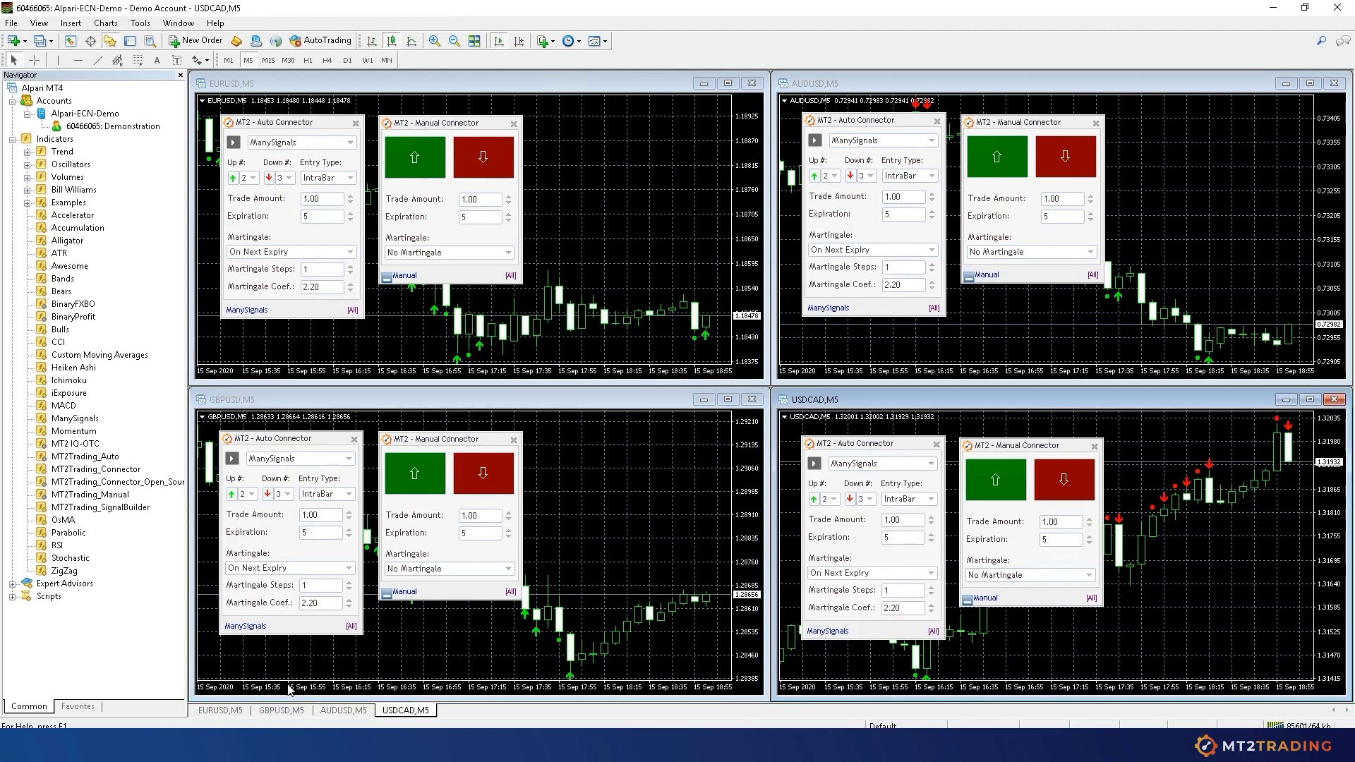
pyautogui.hotkey('alt', 'Tab')
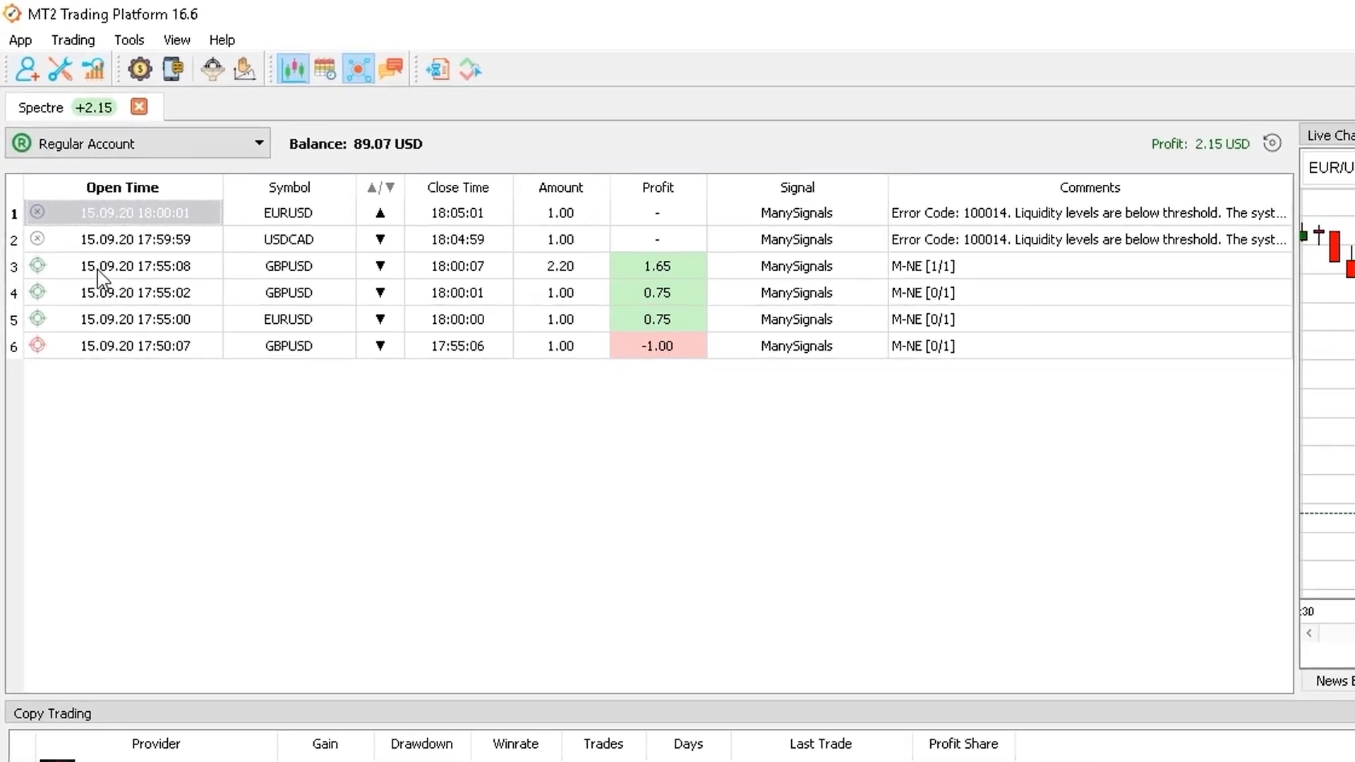
# Inspect the 17:55 GBPUSD and EURUSD trades and the losing 17:50 GBPUSD trade.
pyautogui.click(64, 155)
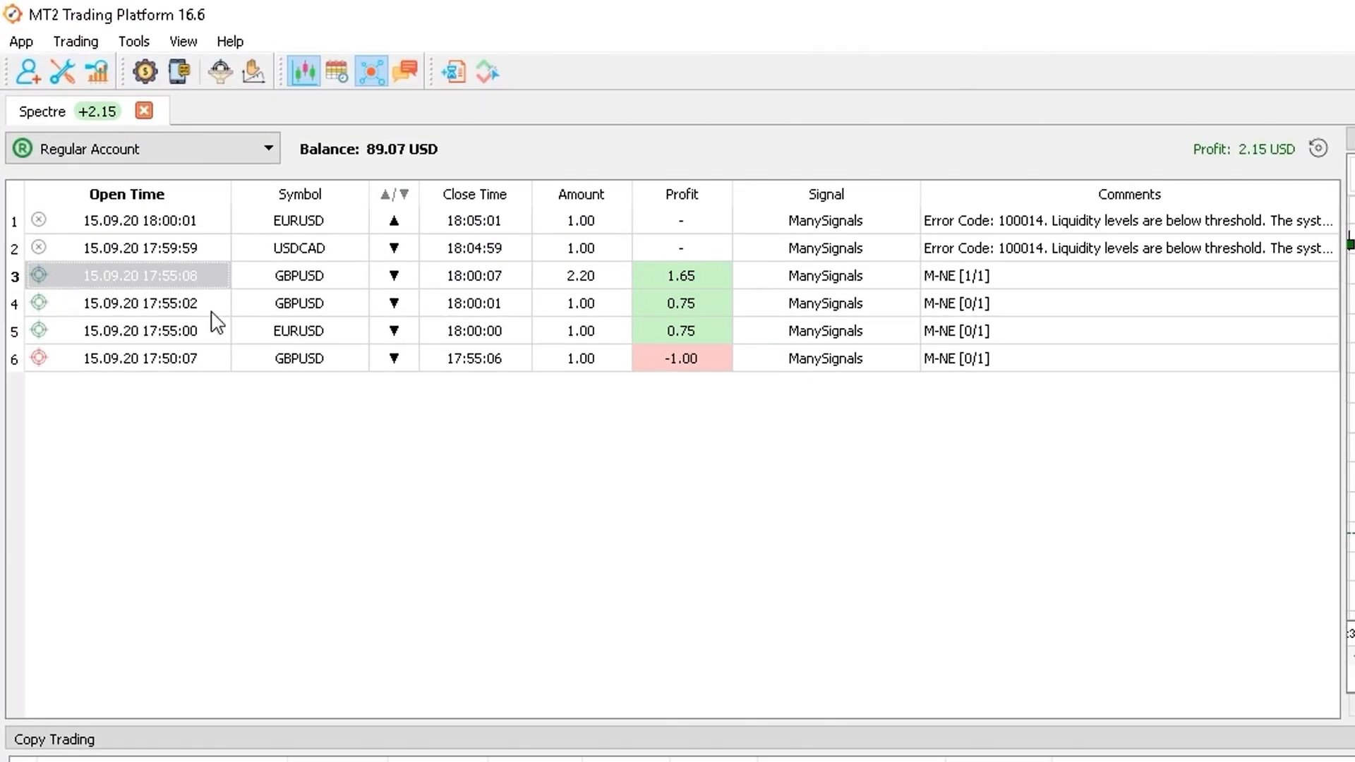
pyautogui.click(173, 308)
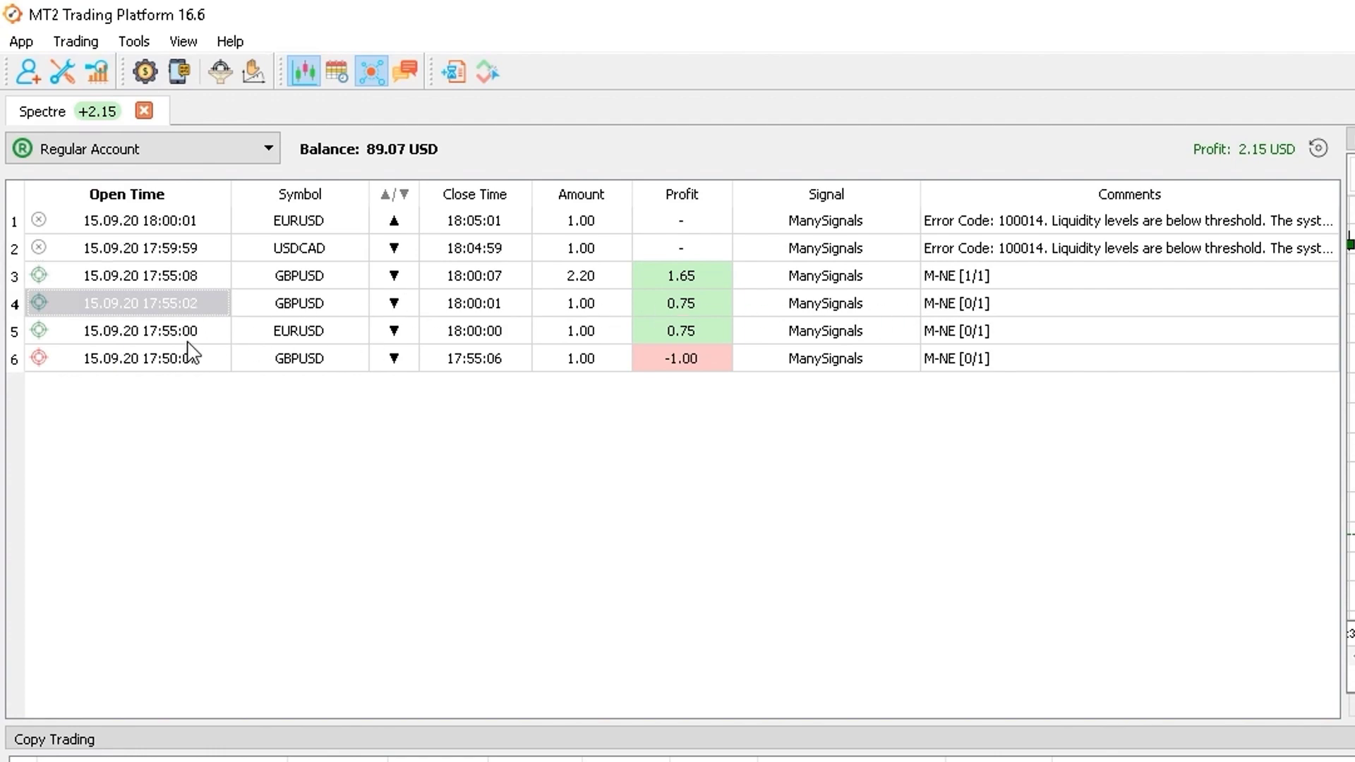
pyautogui.click(297, 340)
pyautogui.click(366, 362)
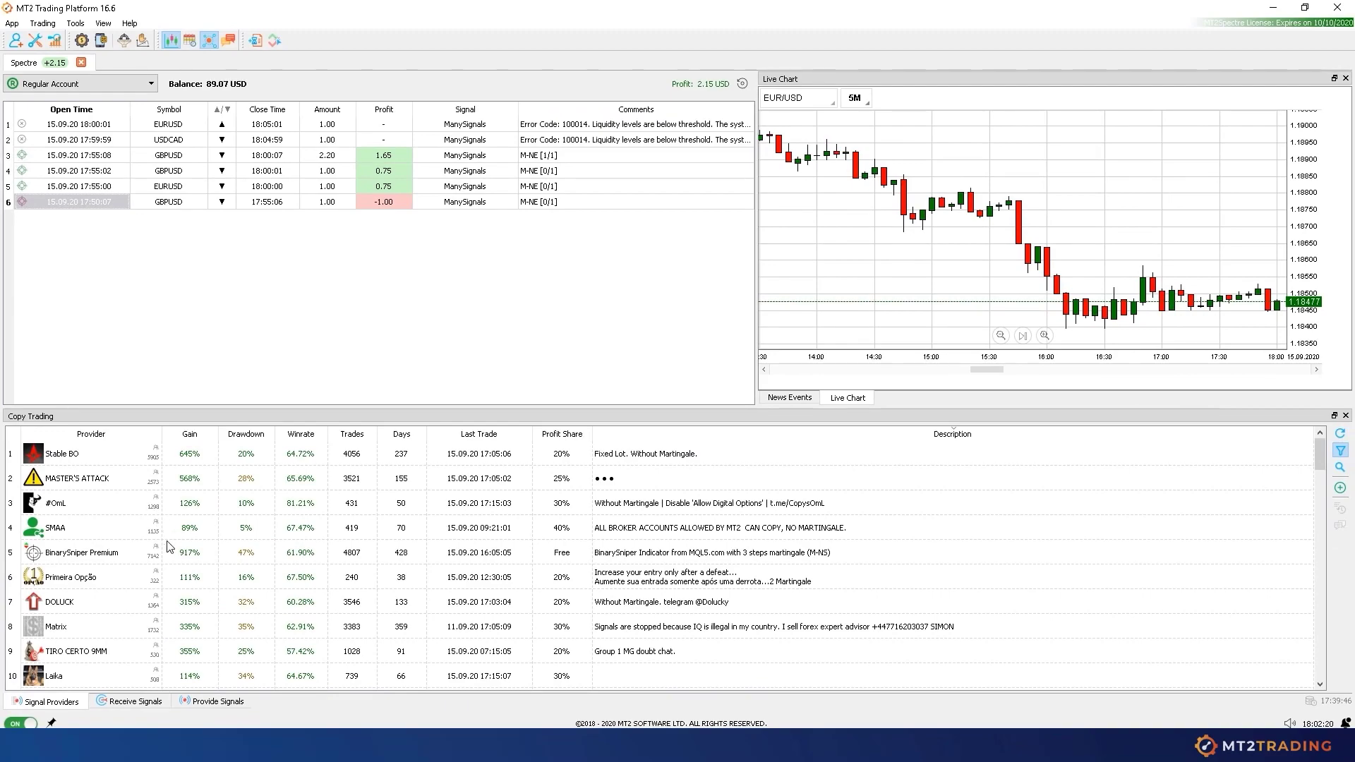
pyautogui.click(156, 670)
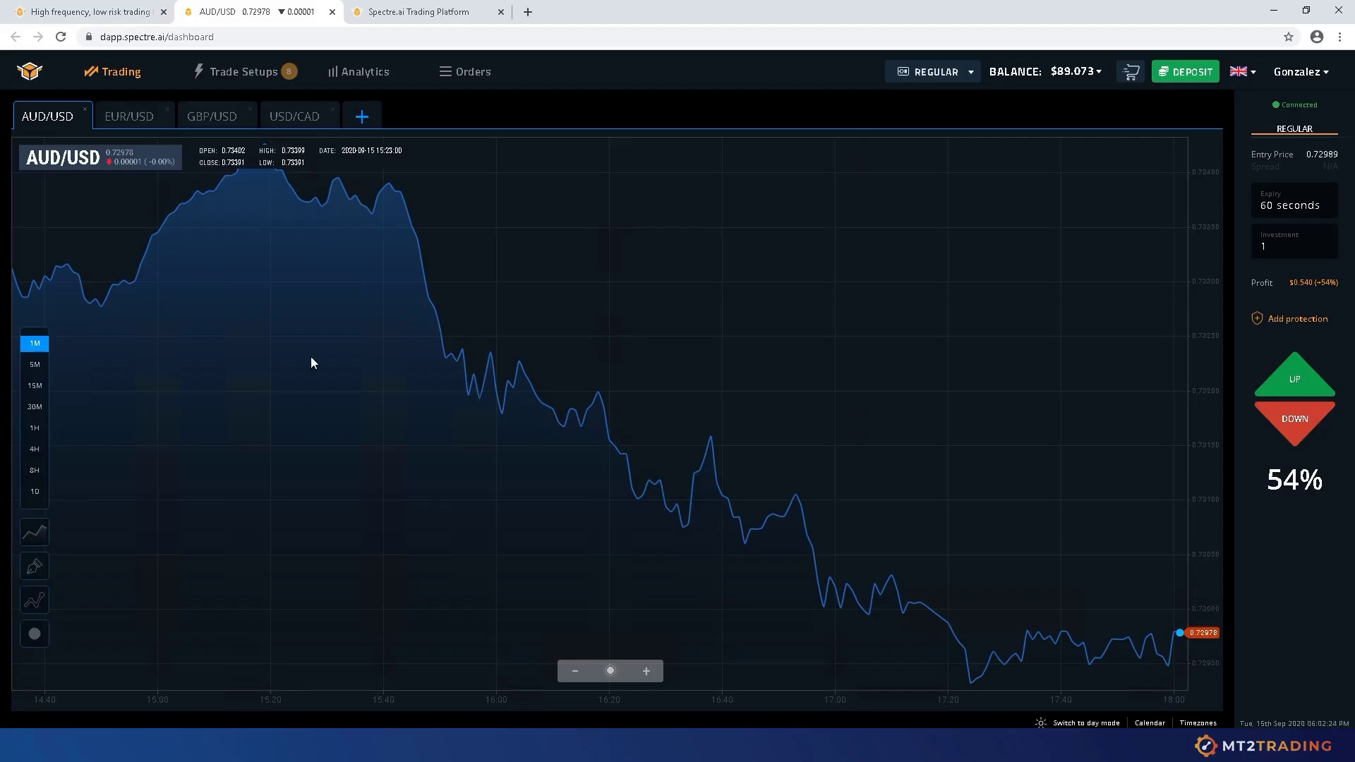
# Open Spectre.ai's full expired-orders list and shrink the browser to sit beside MT2.
pyautogui.scroll(3, 311, 363)
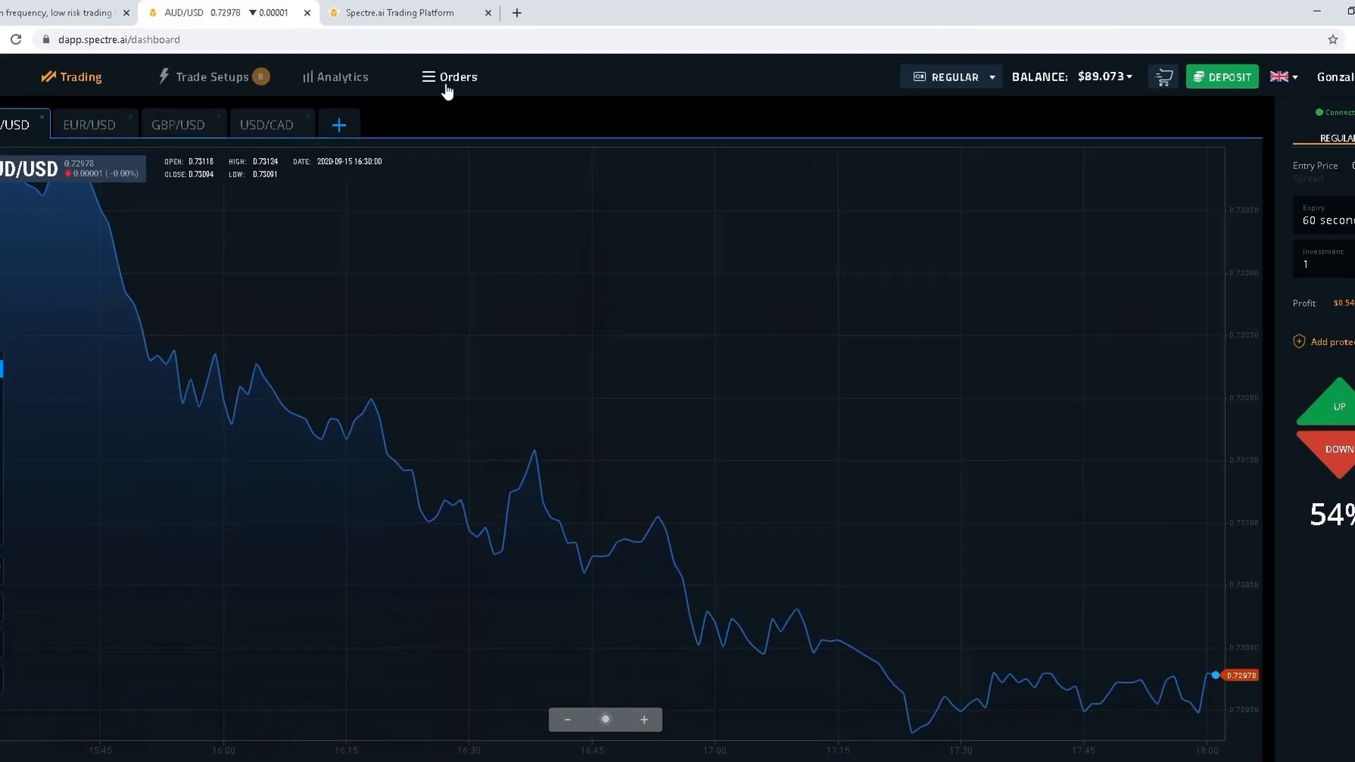
pyautogui.click(445, 85)
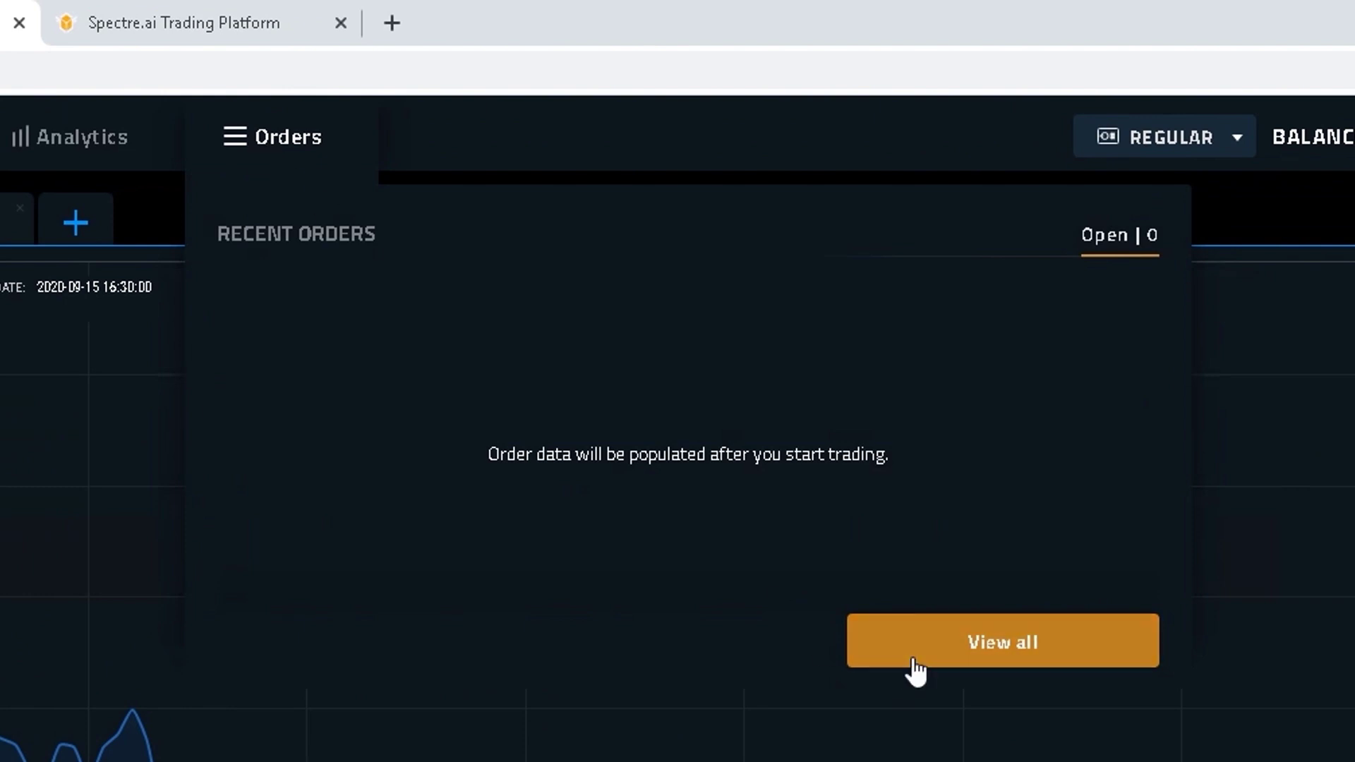
pyautogui.rightClick(916, 670)
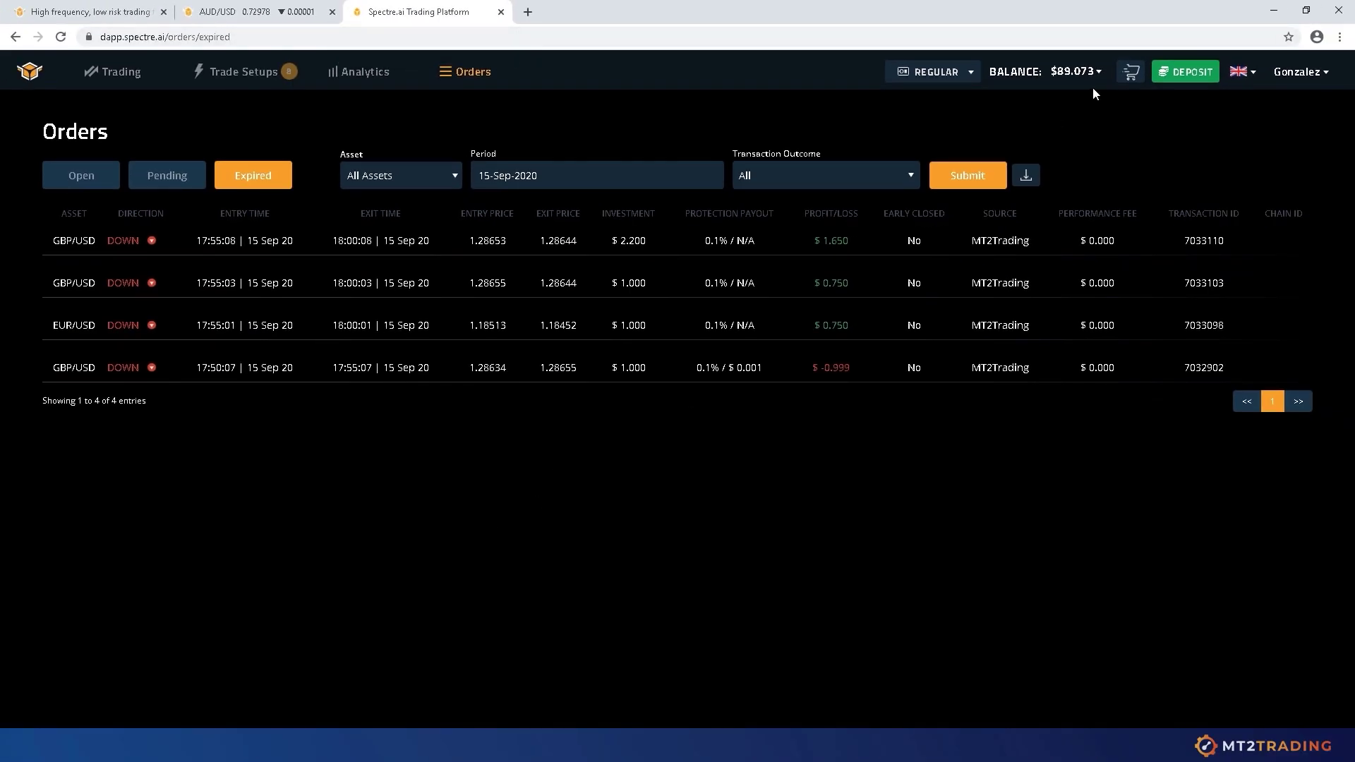
pyautogui.click(1305, 9)
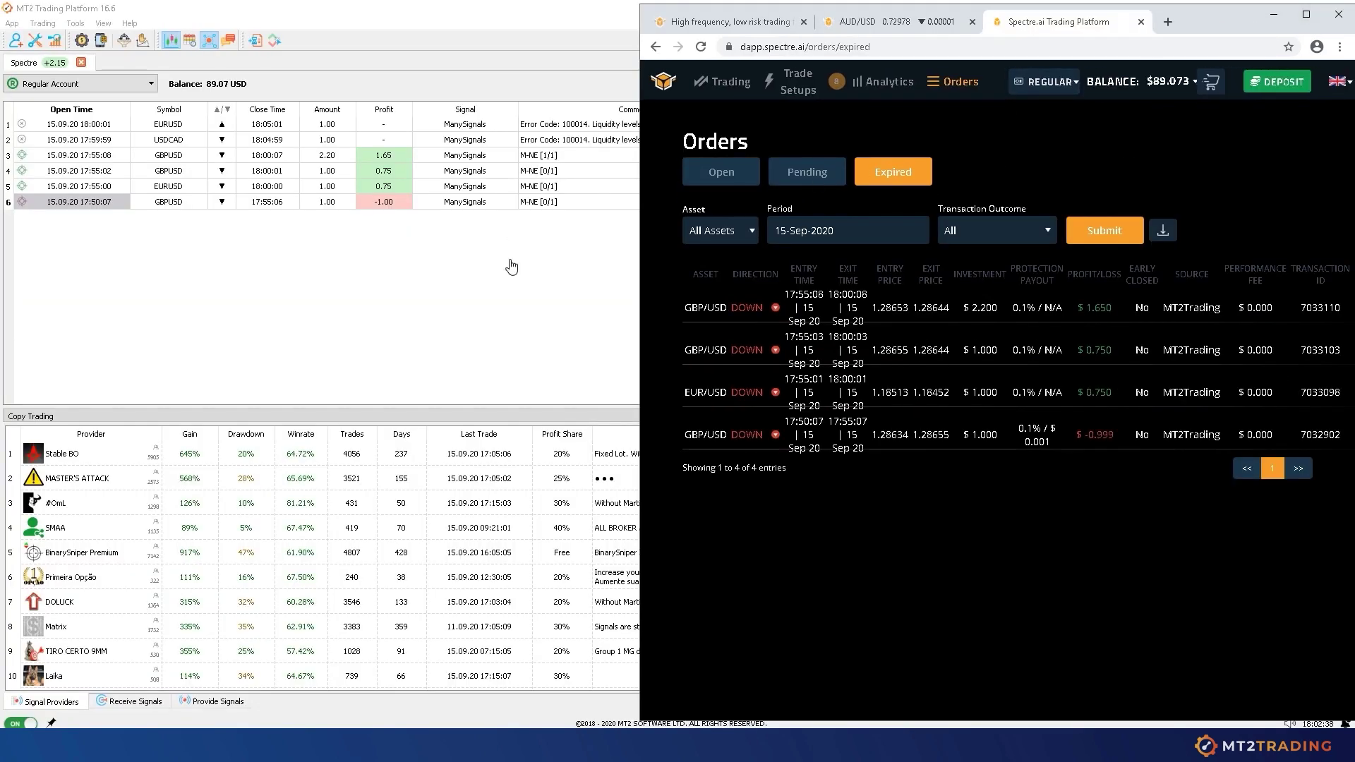
# Match the orders' profits 1.650, 0.750, 0.750 and -0.999 against the MT2 trades.
pyautogui.click(90, 158)
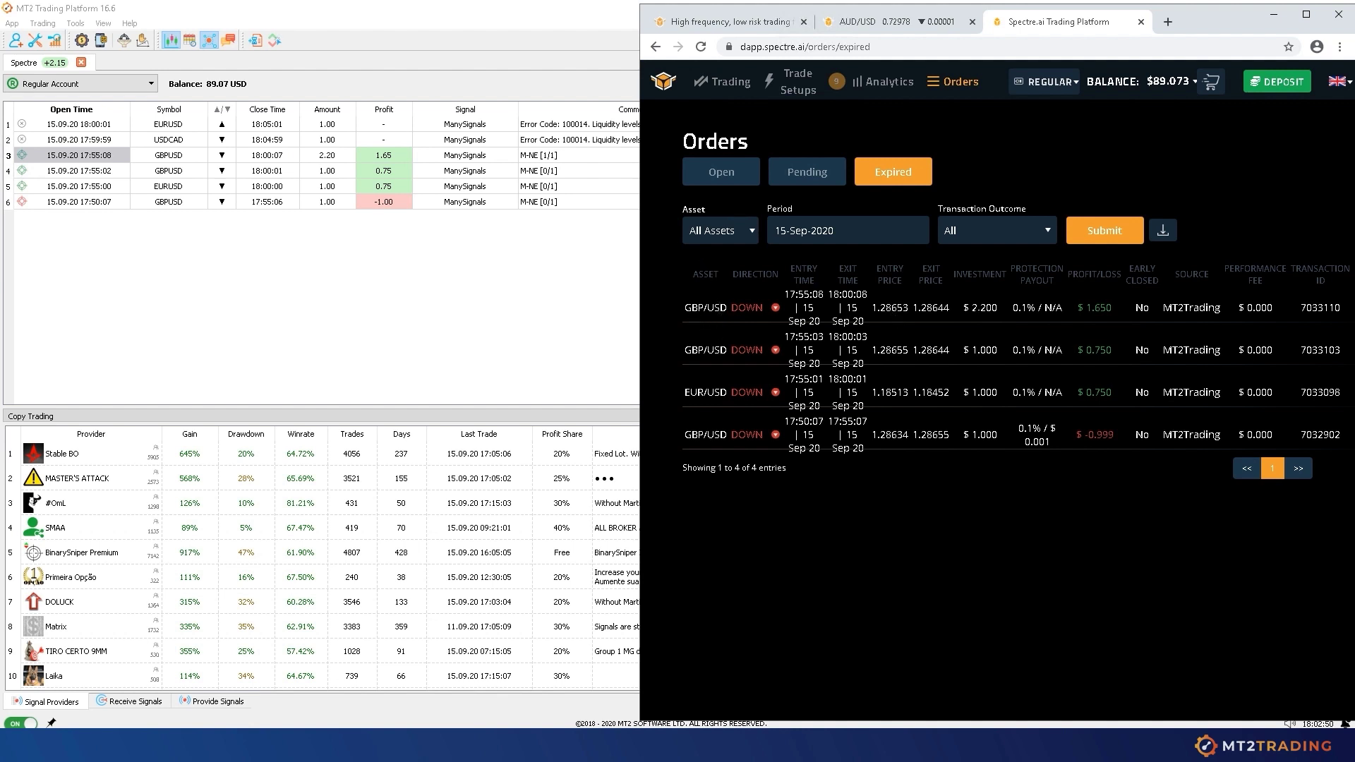
pyautogui.moveTo(1085, 307); pyautogui.dragTo(1114, 307)
pyautogui.moveTo(1074, 350); pyautogui.dragTo(1127, 356)
pyautogui.moveTo(1075, 392); pyautogui.dragTo(1117, 394)
pyautogui.moveTo(1075, 443); pyautogui.dragTo(1163, 449)
pyautogui.click(1098, 429)
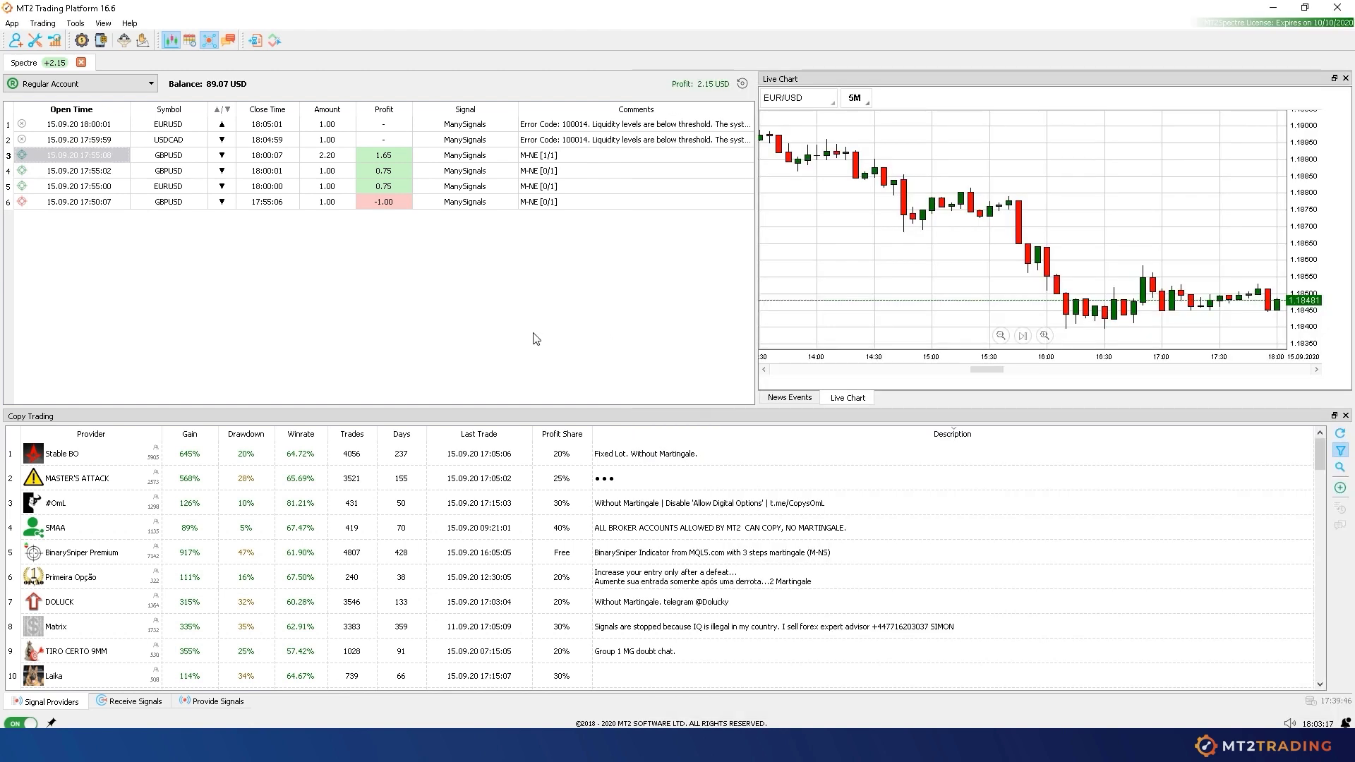
pyautogui.click(537, 340)
# Buy Up on the EURUSD Manual Connector at 1.00 with expiration 5, then return to MT2.
pyautogui.hotkey('alt', 'Tab')
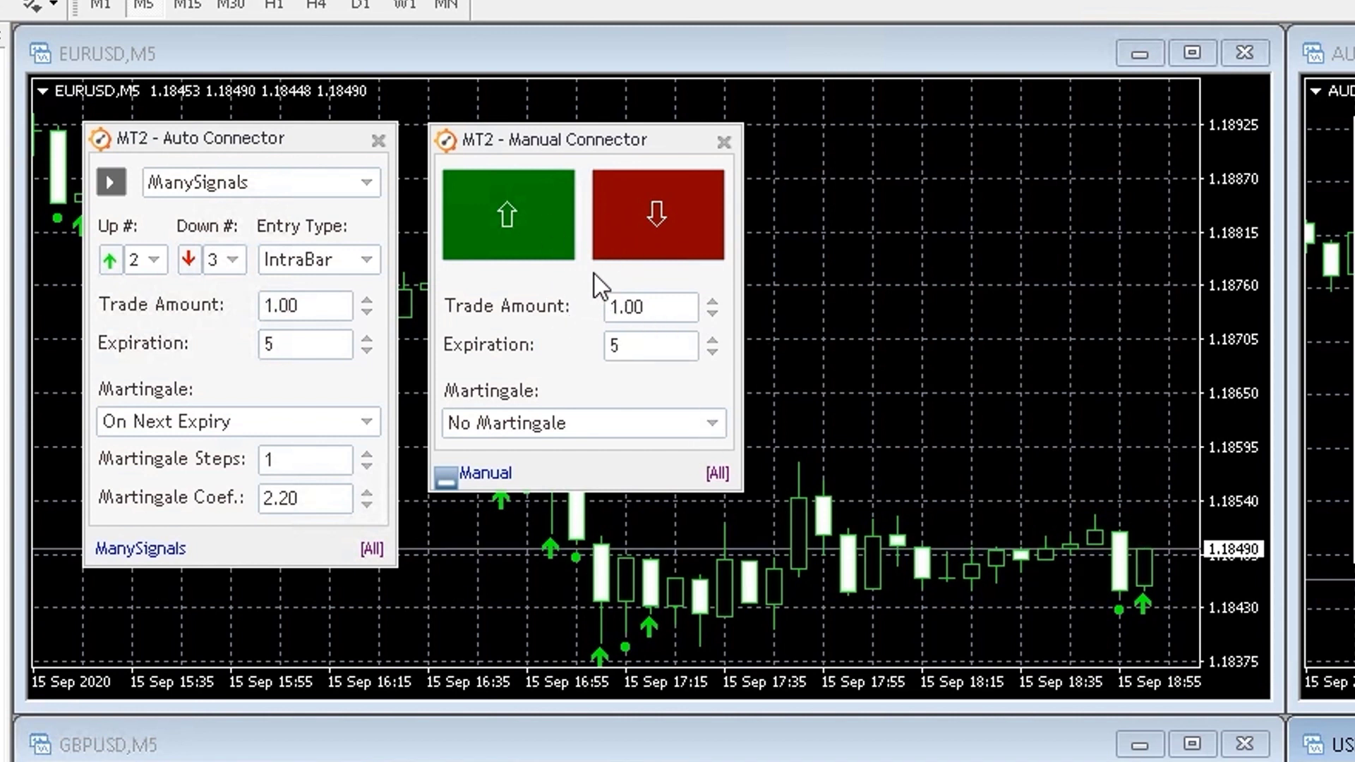
pyautogui.click(516, 210)
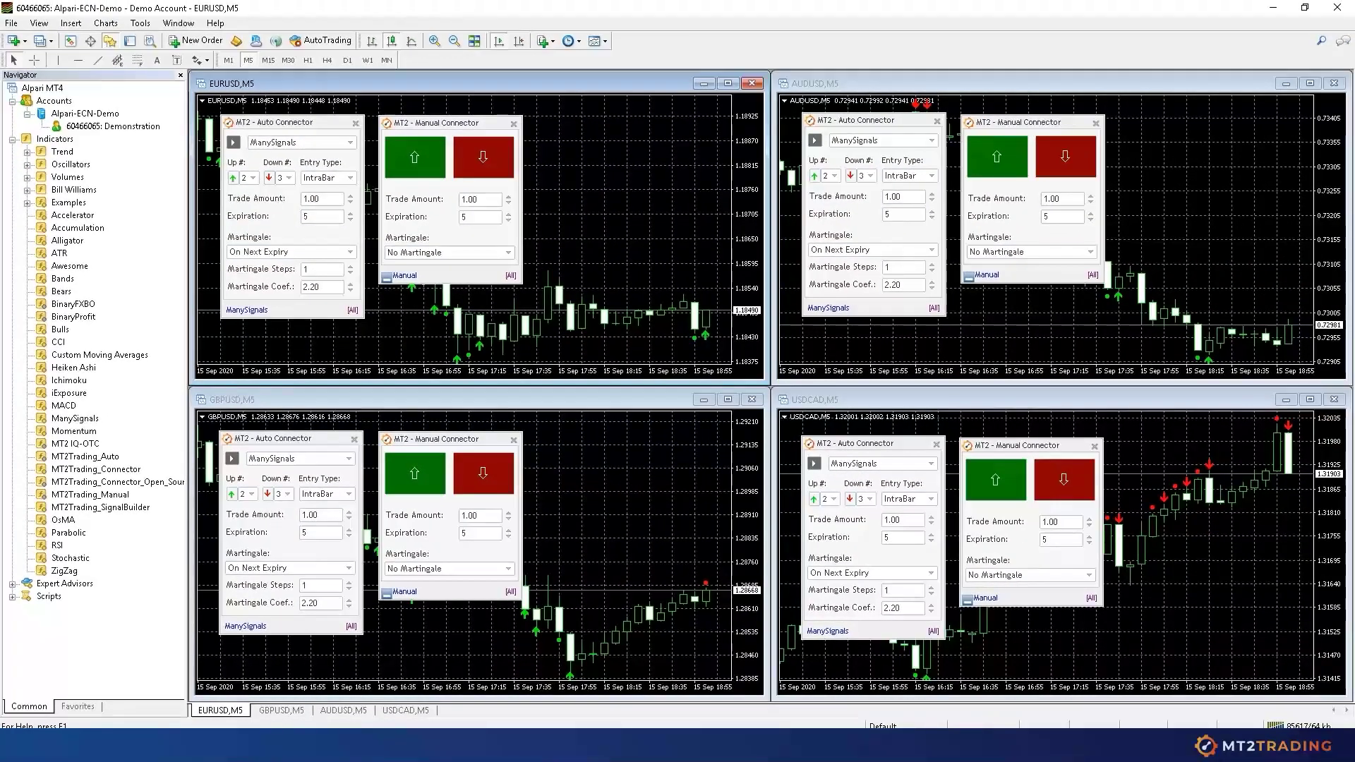
pyautogui.hotkey('alt', 'Tab')
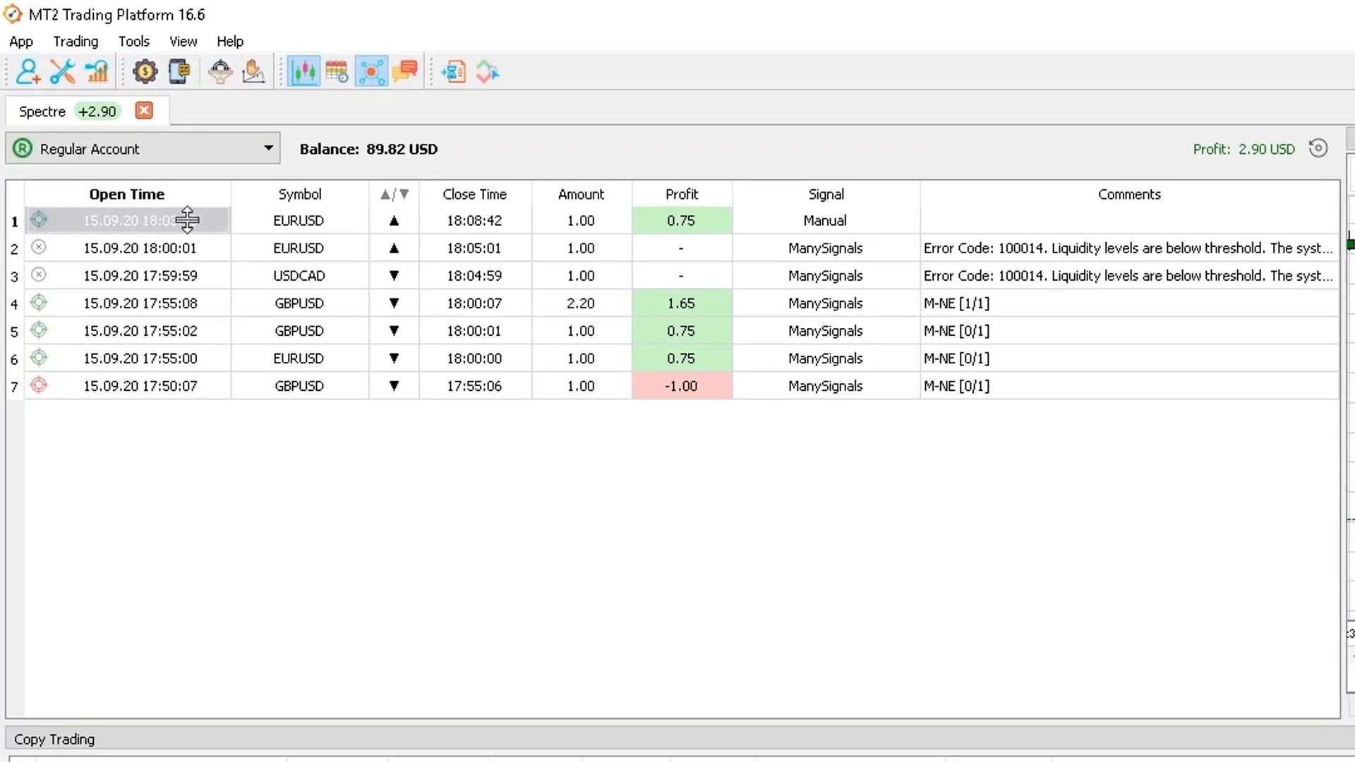
# Check the Manual trade's 0.75 profit in MT2 and refresh Spectre's orders to include it.
pyautogui.click(715, 226)
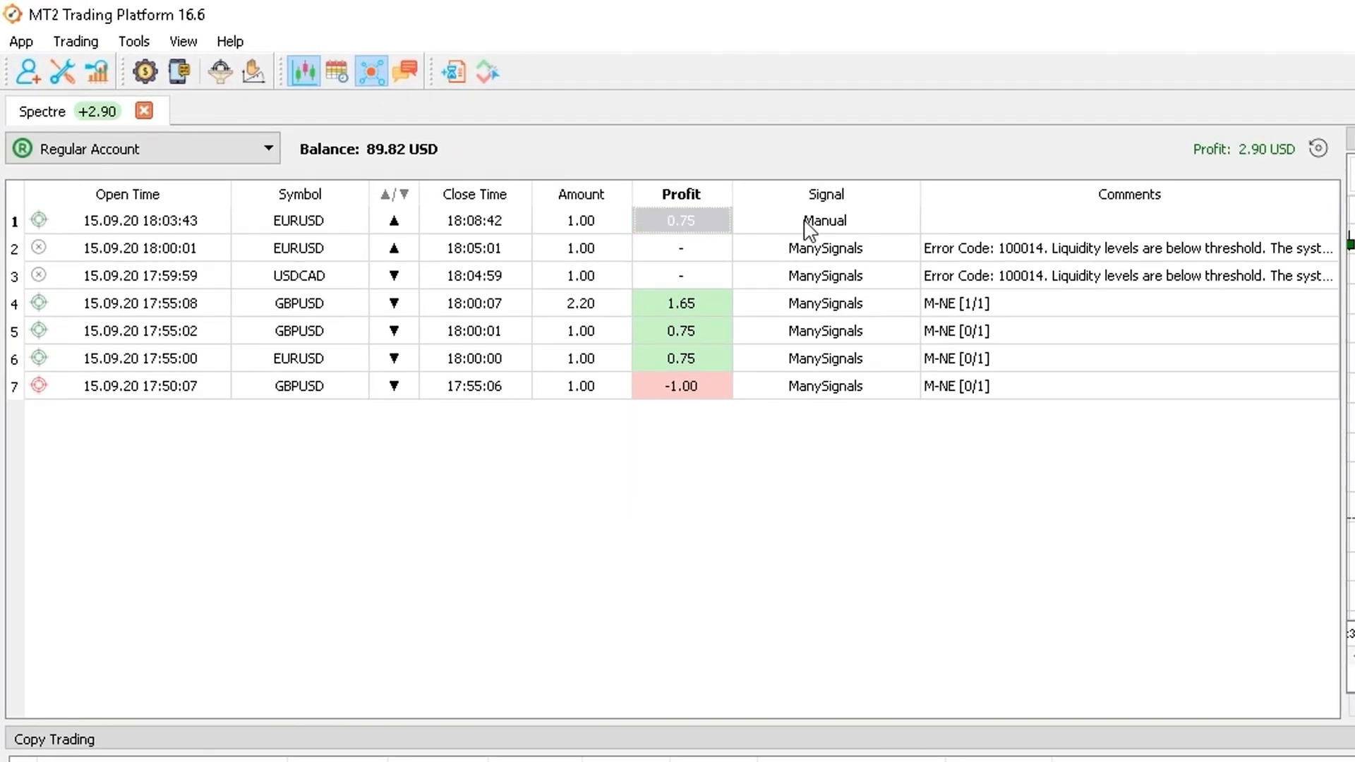
pyautogui.click(838, 221)
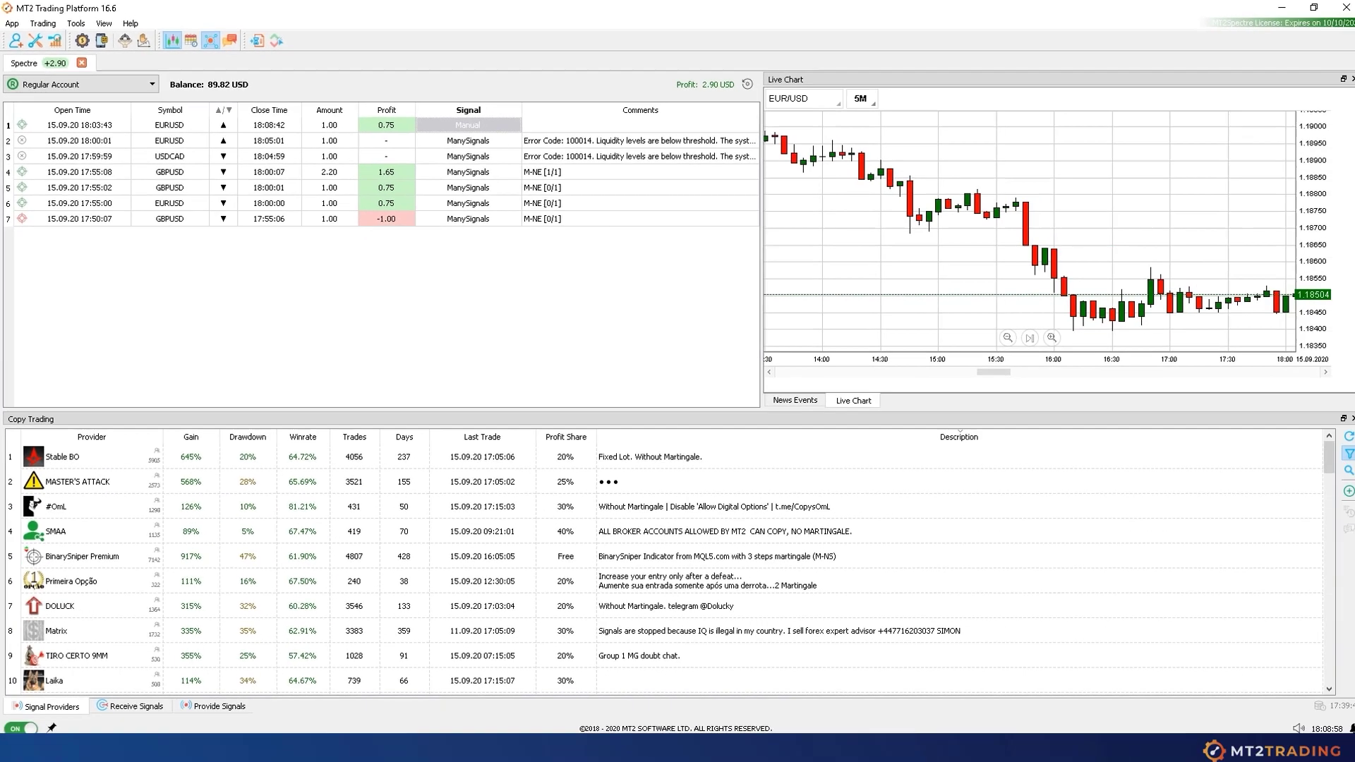
pyautogui.hotkey('alt', 'Tab')
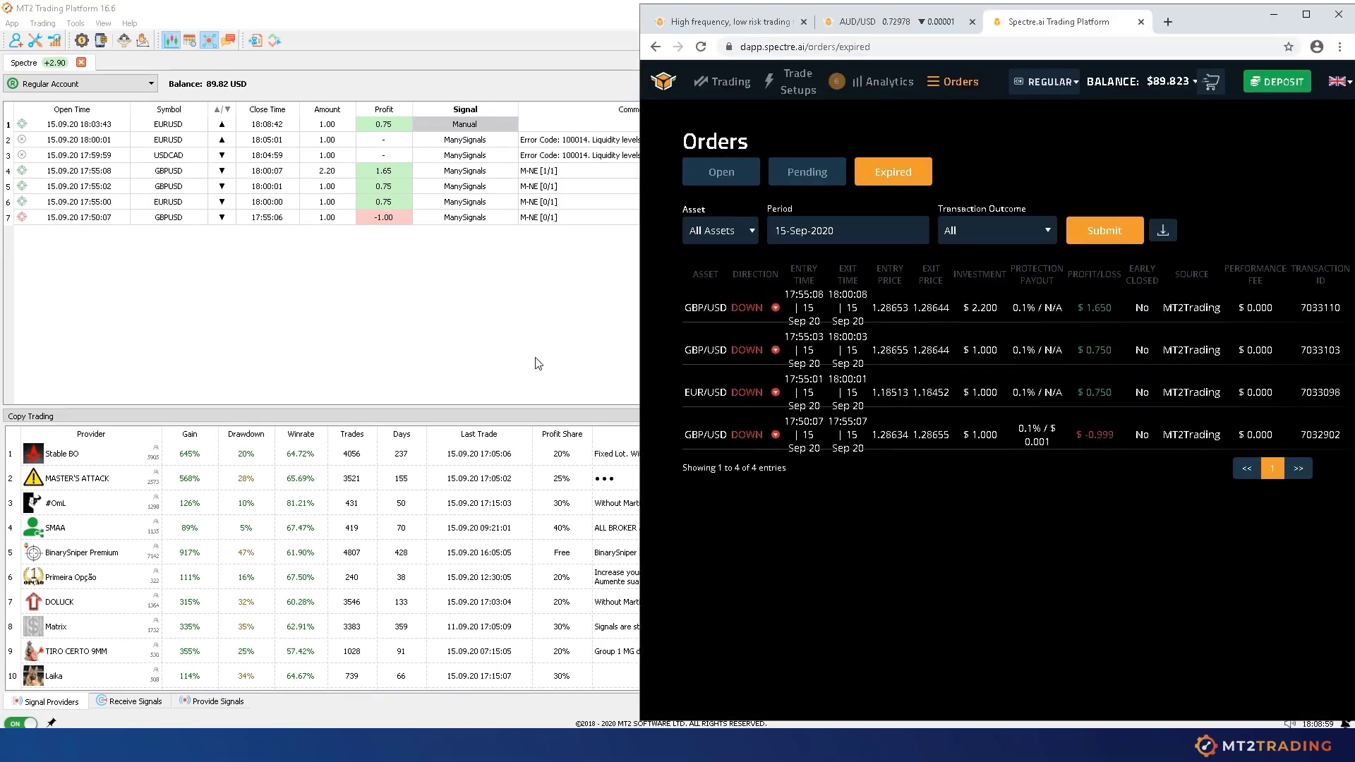
pyautogui.click(702, 48)
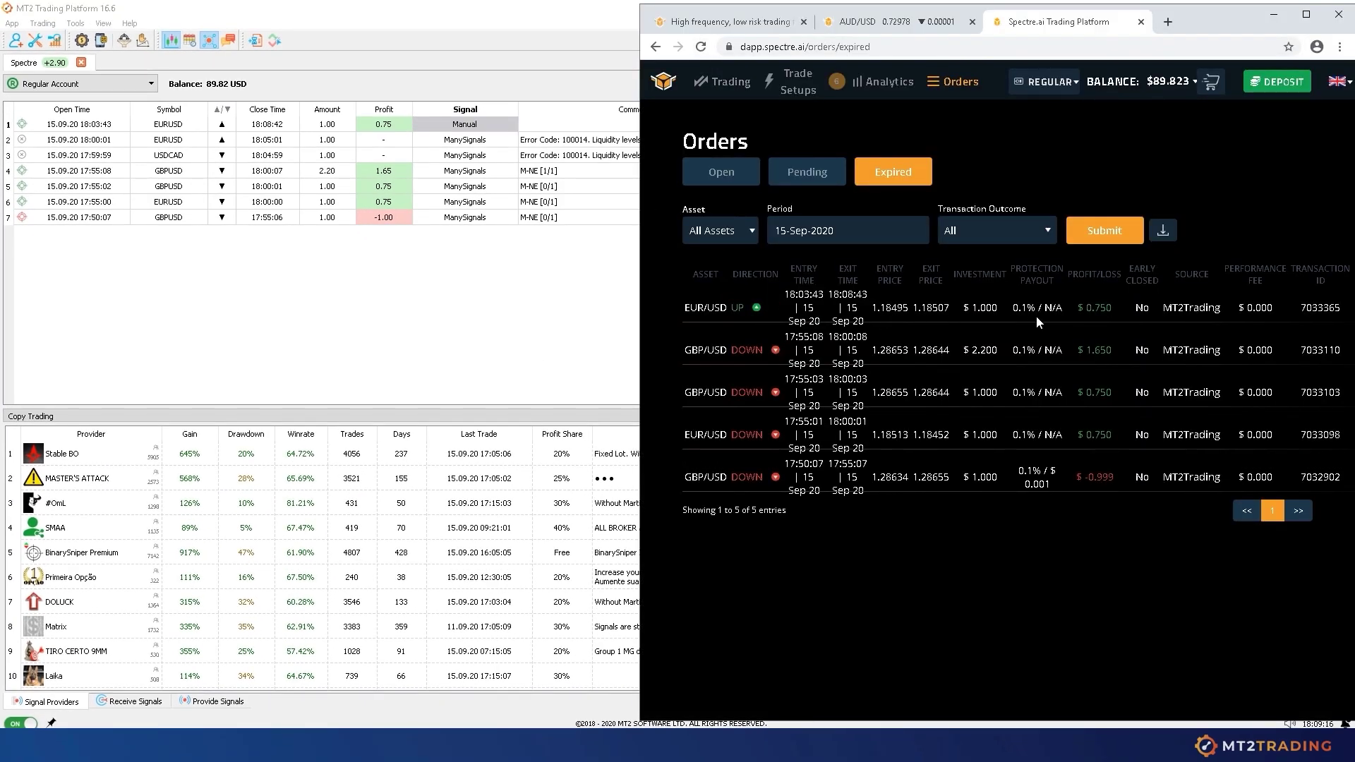
pyautogui.click(554, 300)
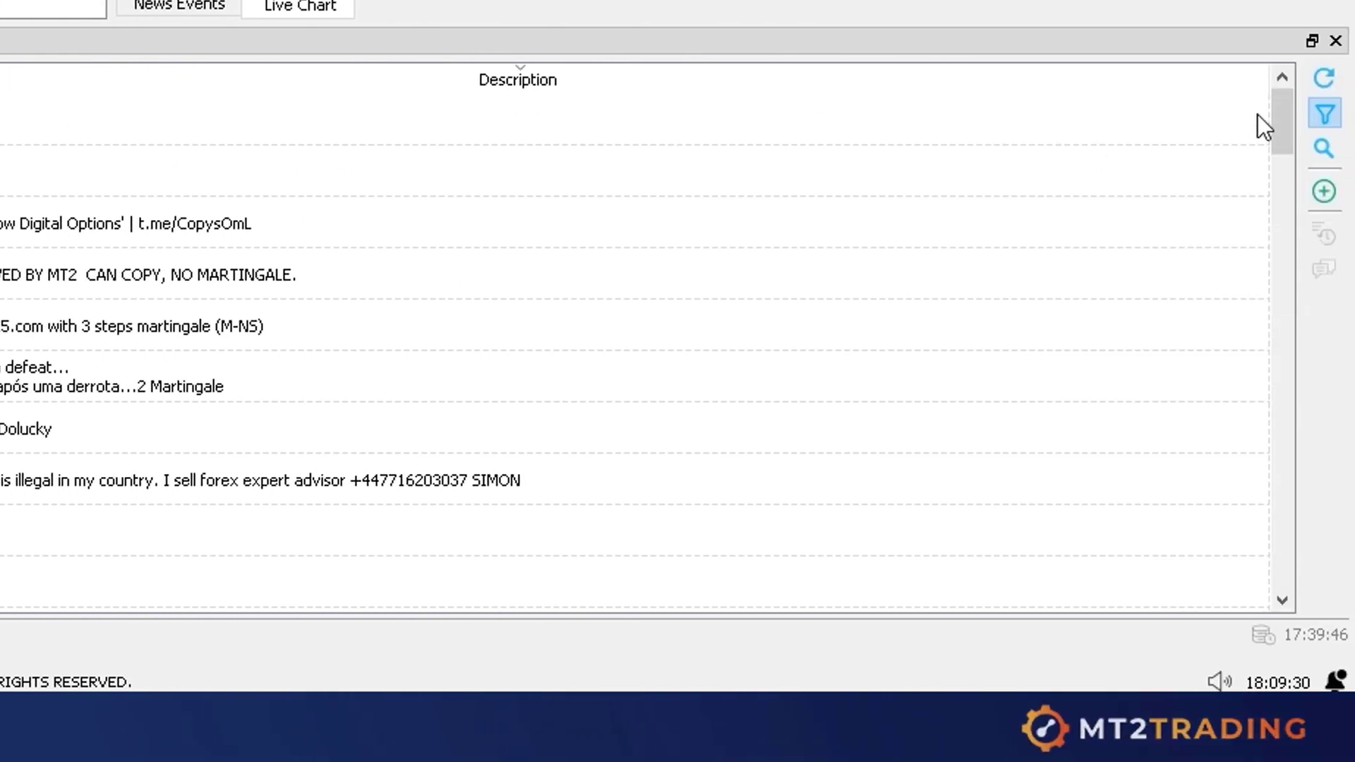
pyautogui.moveTo(1282, 113); pyautogui.dragTo(1282, 81)
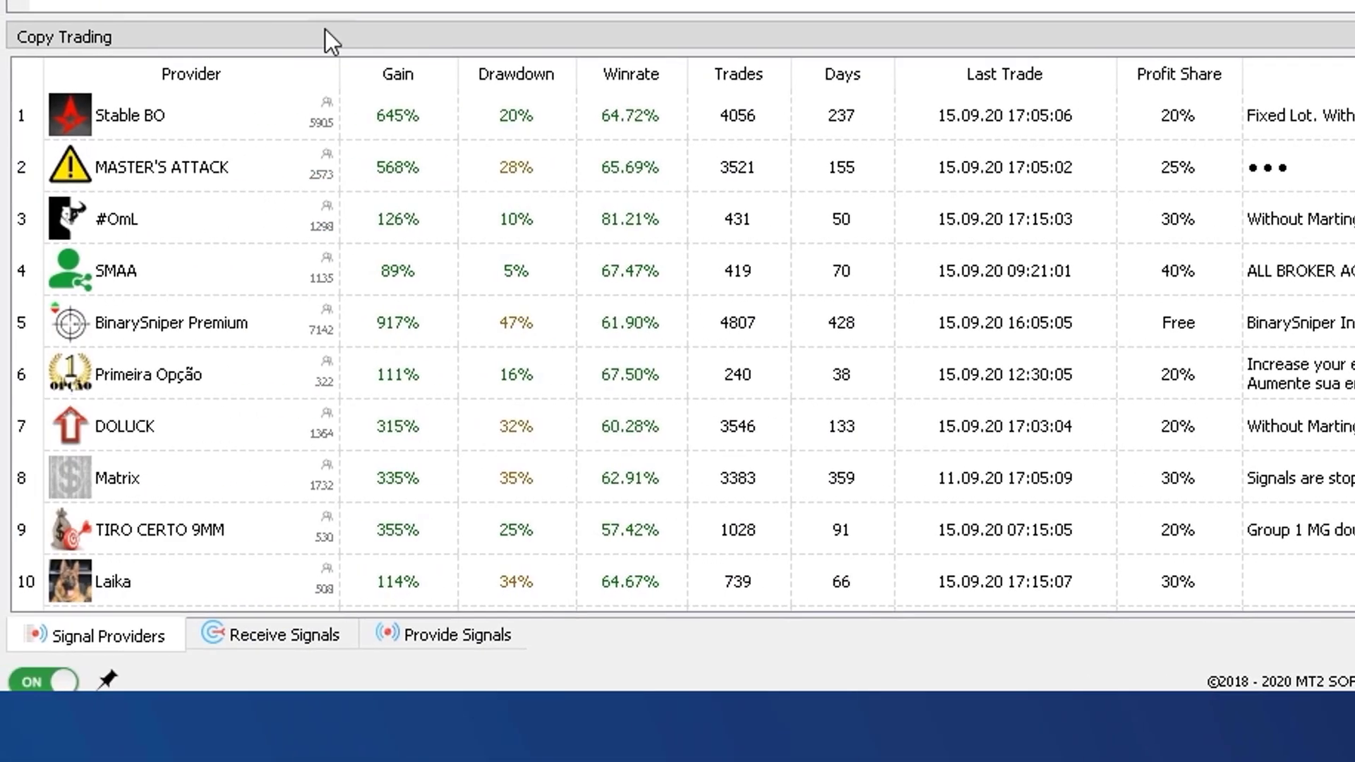
pyautogui.click(130, 117)
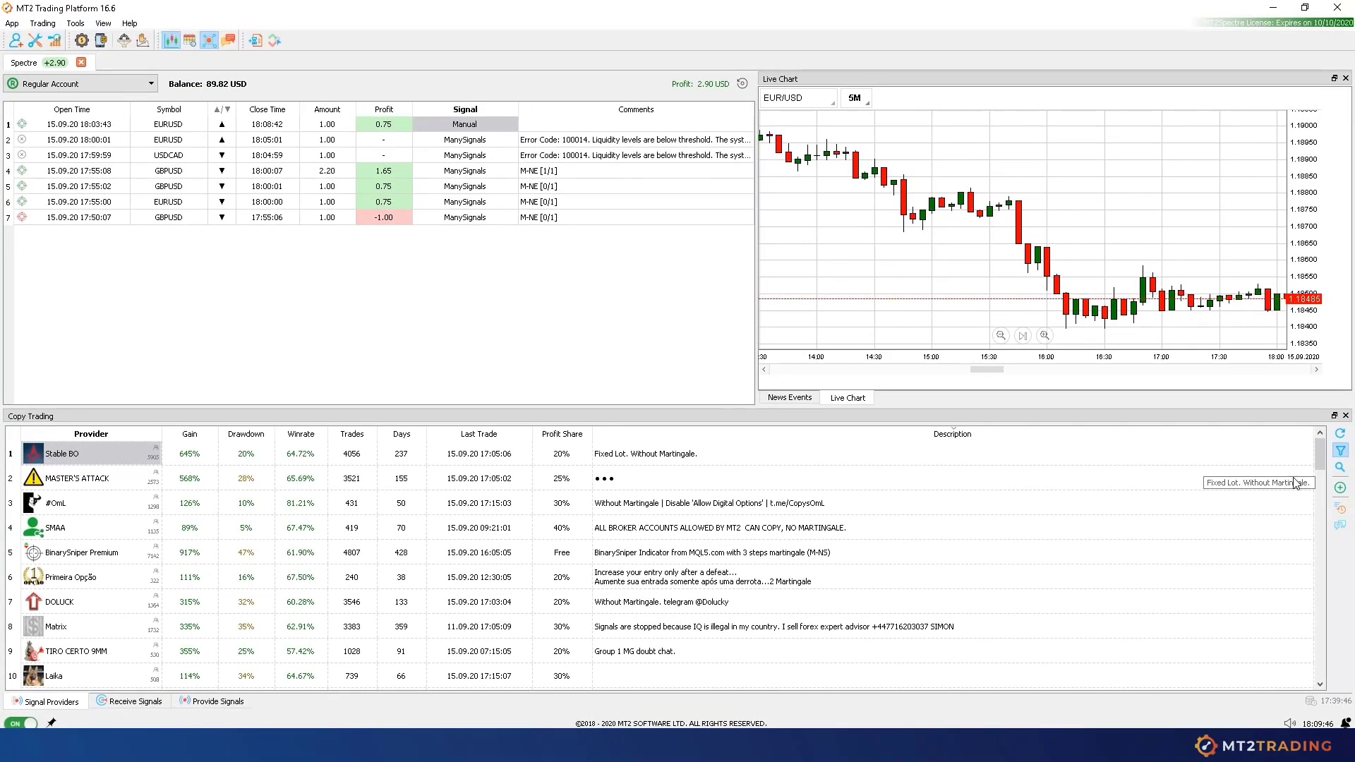
# Open Stable BO's Signals History and view its profits graph, daily profit and trades list.
pyautogui.click(1341, 514)
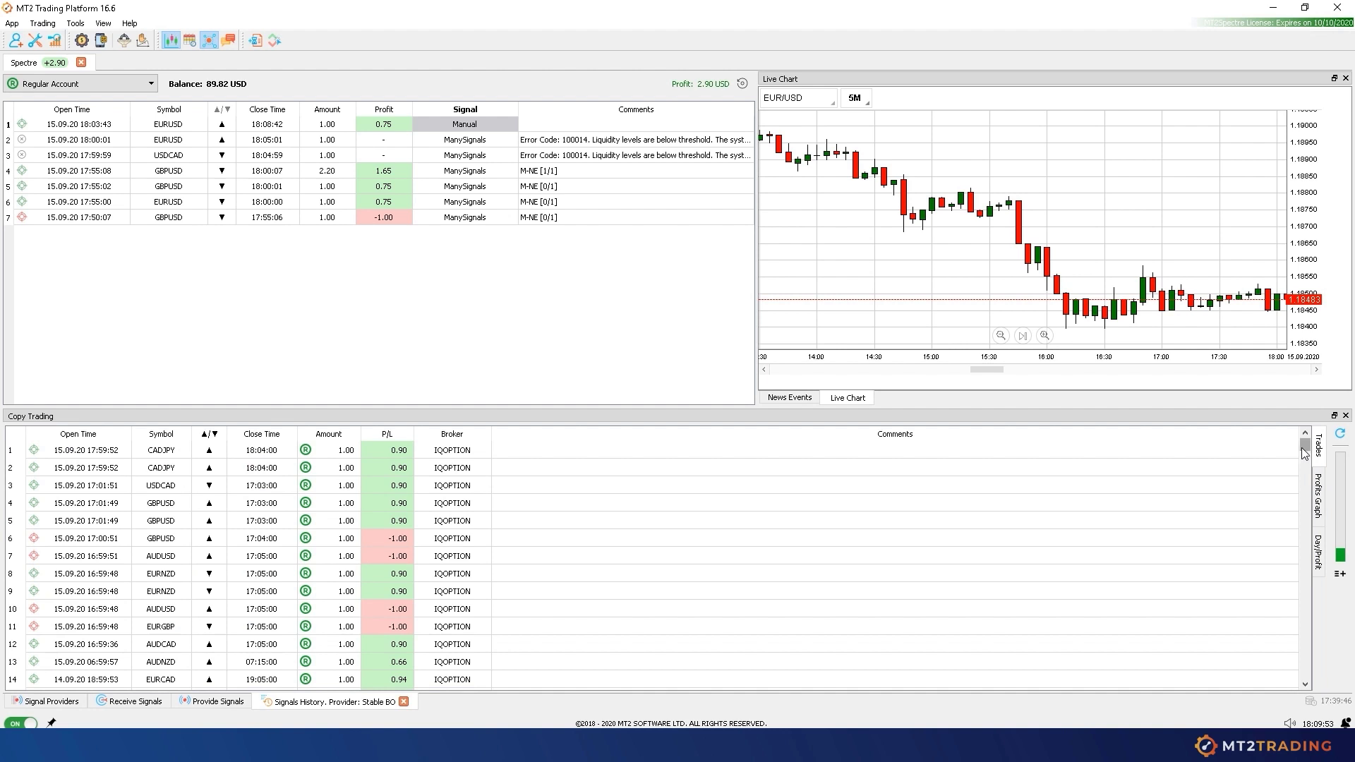
pyautogui.moveTo(1302, 446)
pyautogui.mouseDown()
pyautogui.moveTo(1301, 490)
pyautogui.moveTo(1301, 439)
pyautogui.mouseUp()
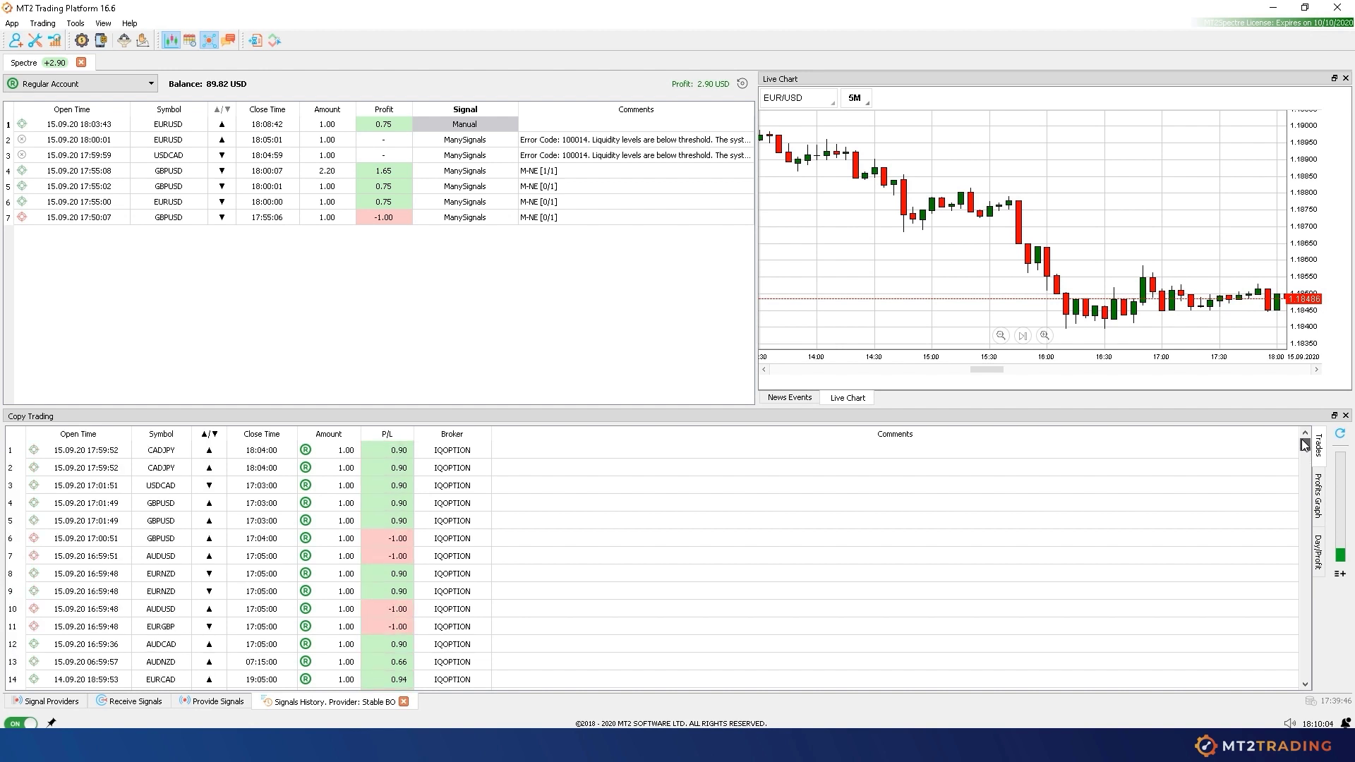
pyautogui.click(1319, 486)
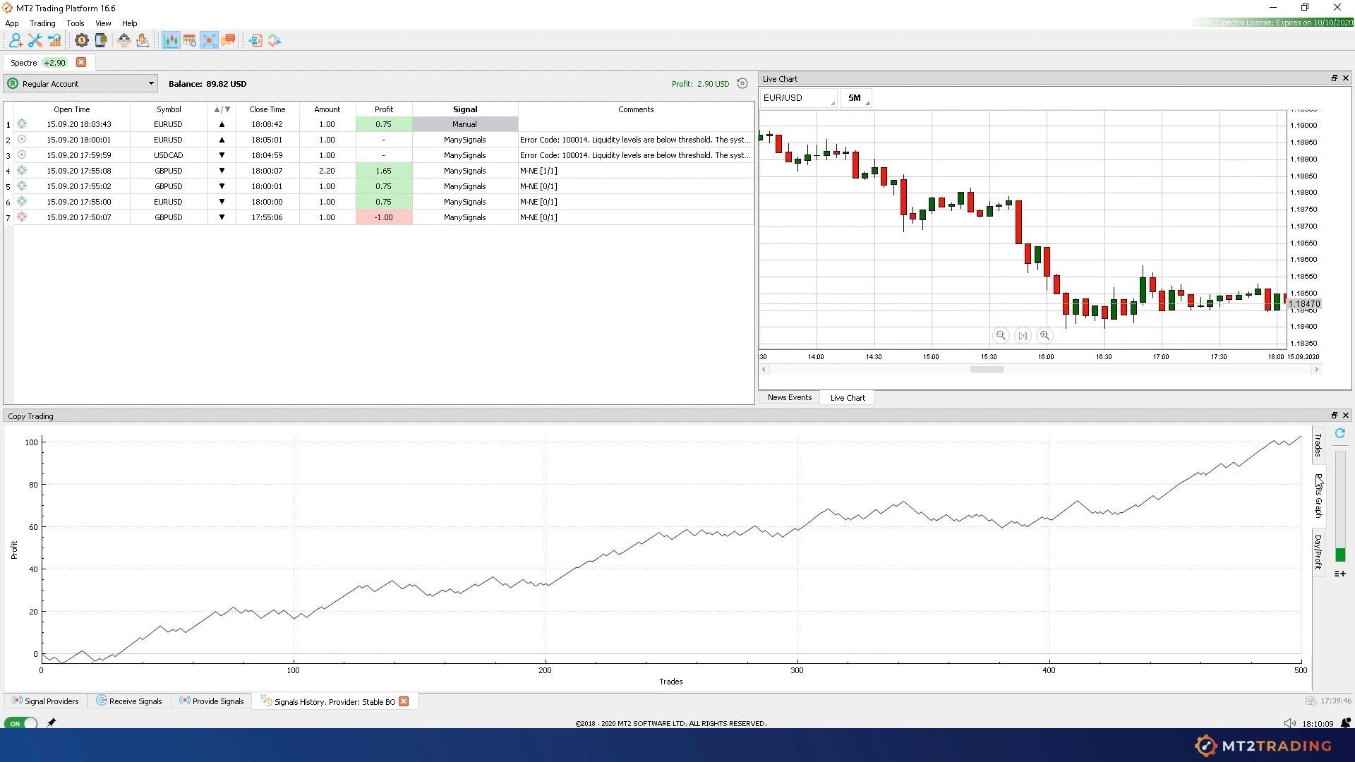
pyautogui.click(1317, 555)
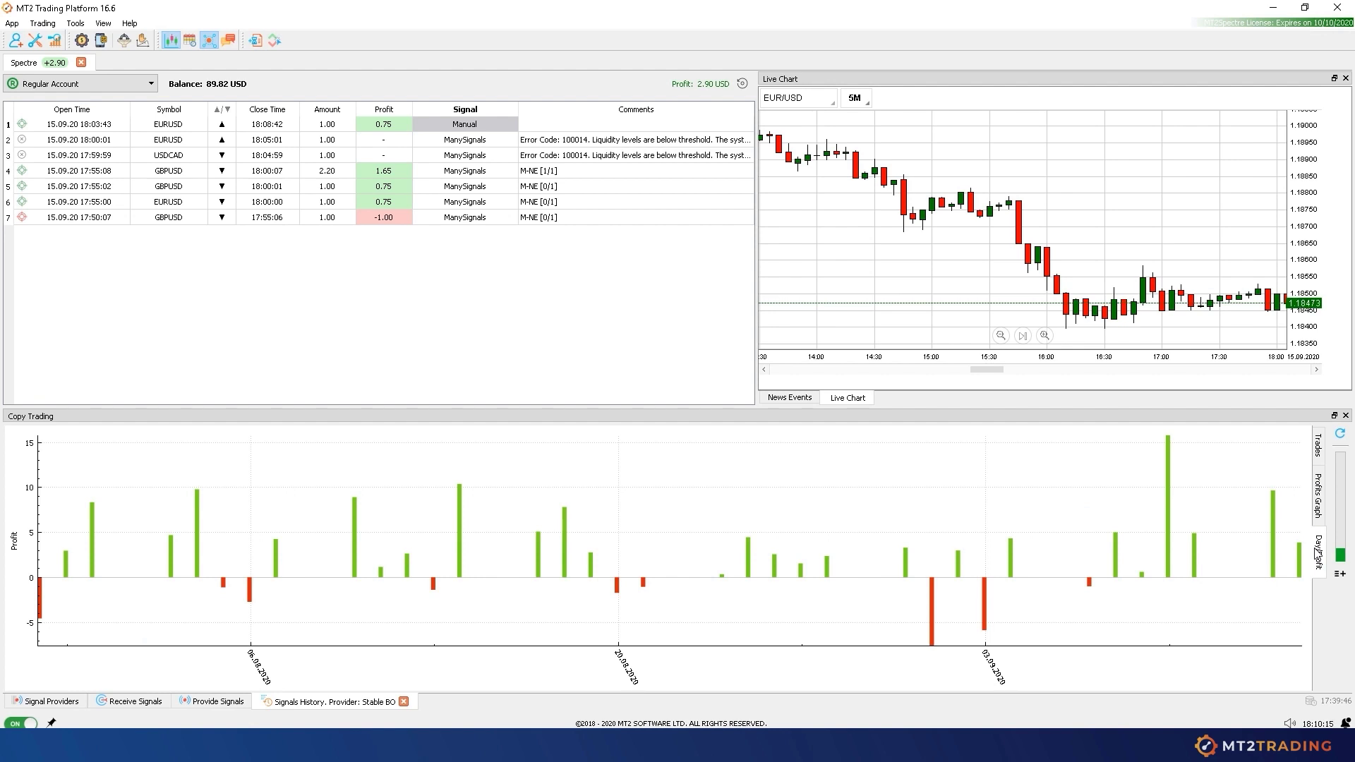
pyautogui.click(1323, 458)
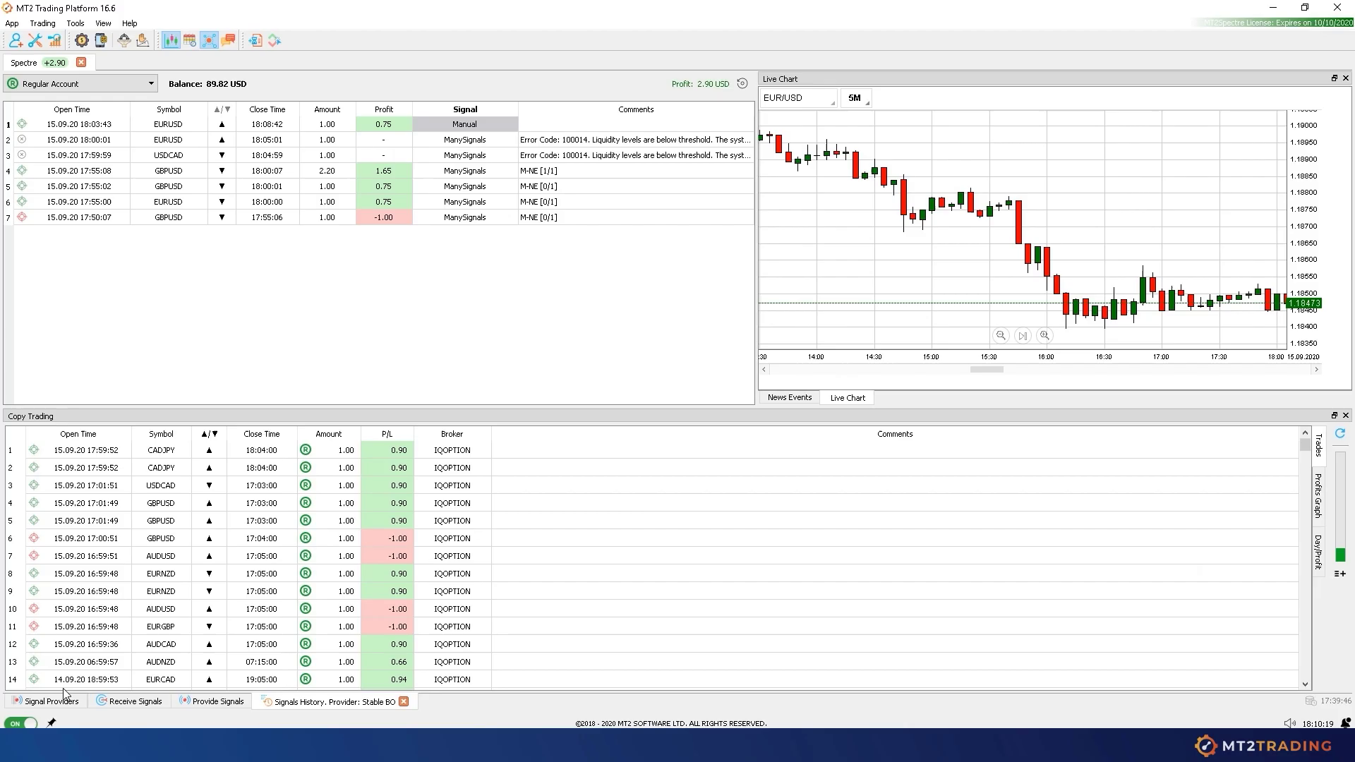